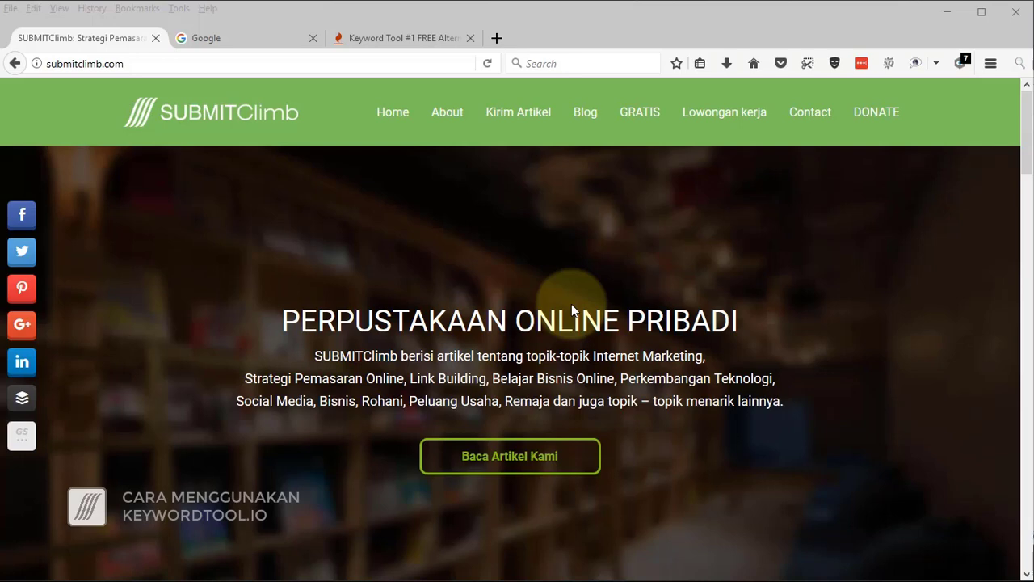
- Open the Google home page and enter the query "tempat makan di" in its search box
{"action": "left_click", "coordinate": [239, 39]}
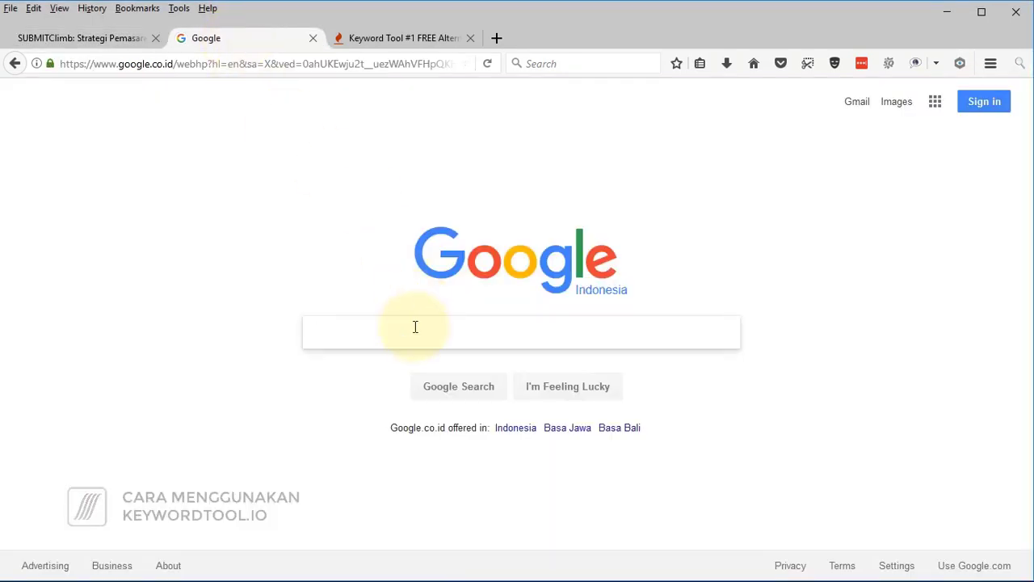
{"action": "left_click", "coordinate": [339, 340]}
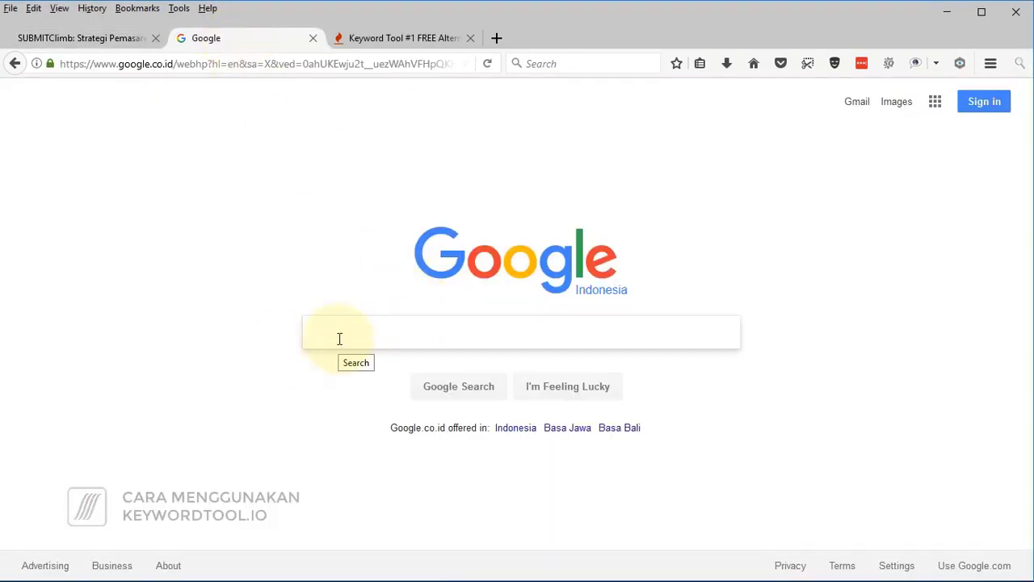
{"action": "type", "text": "tempat makan di"}
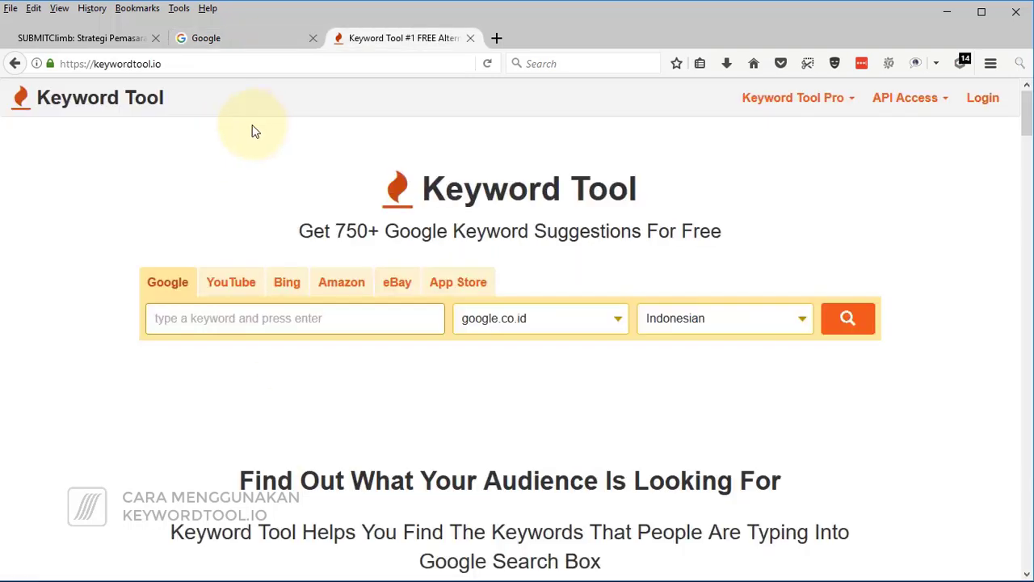
- Search Keyword Tool for Google suggestions on "tempat makan di" using the google.co.id domain and Indonesian language
{"action": "left_click", "coordinate": [394, 323]}
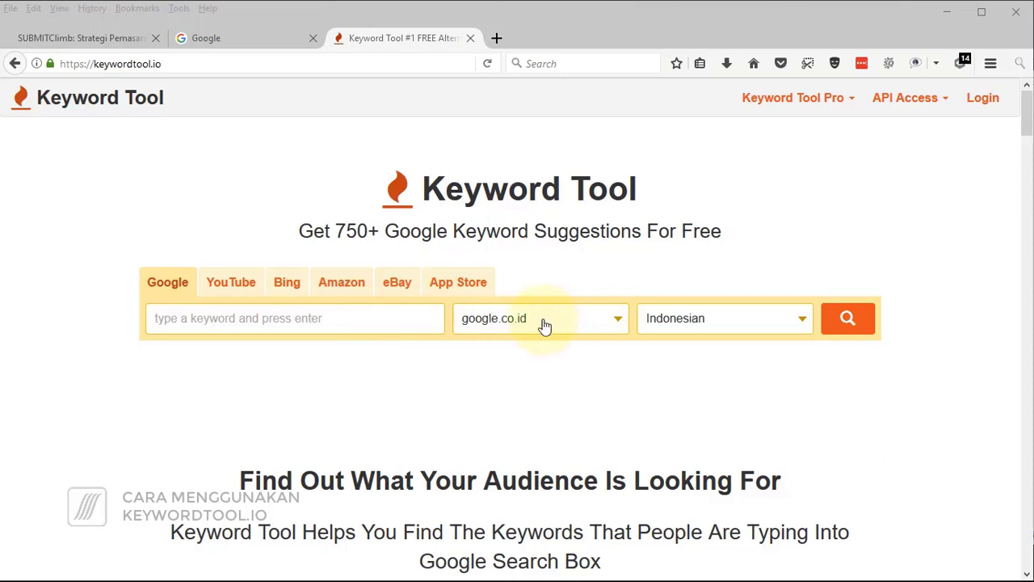
{"action": "left_click", "coordinate": [595, 329]}
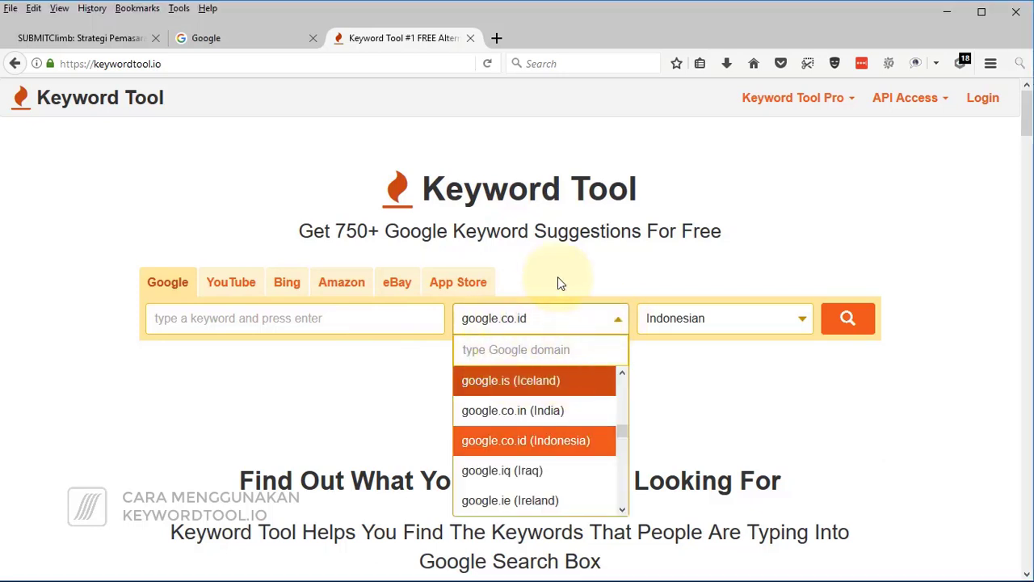
{"action": "left_click", "coordinate": [551, 321]}
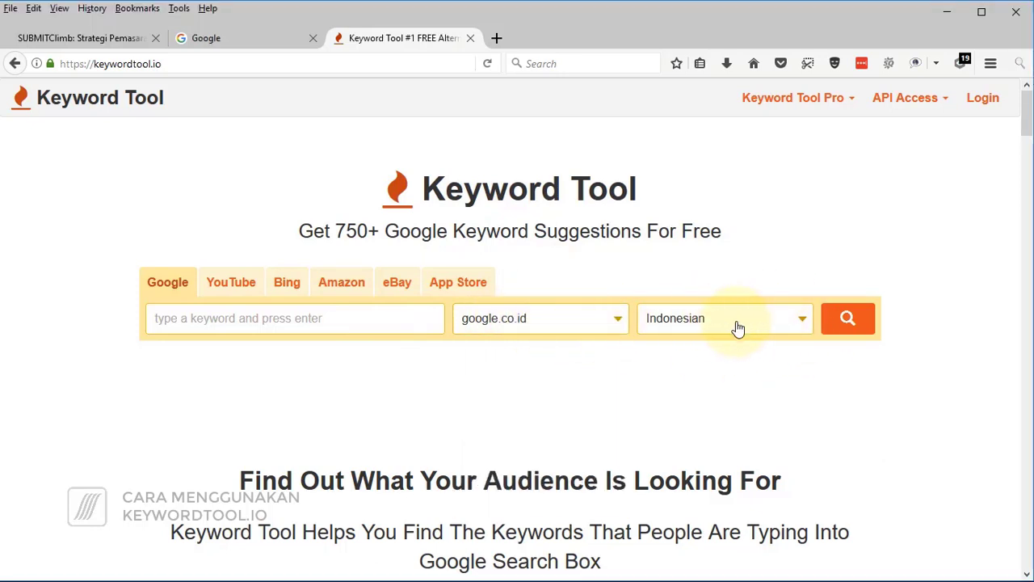
{"action": "left_click", "coordinate": [304, 319]}
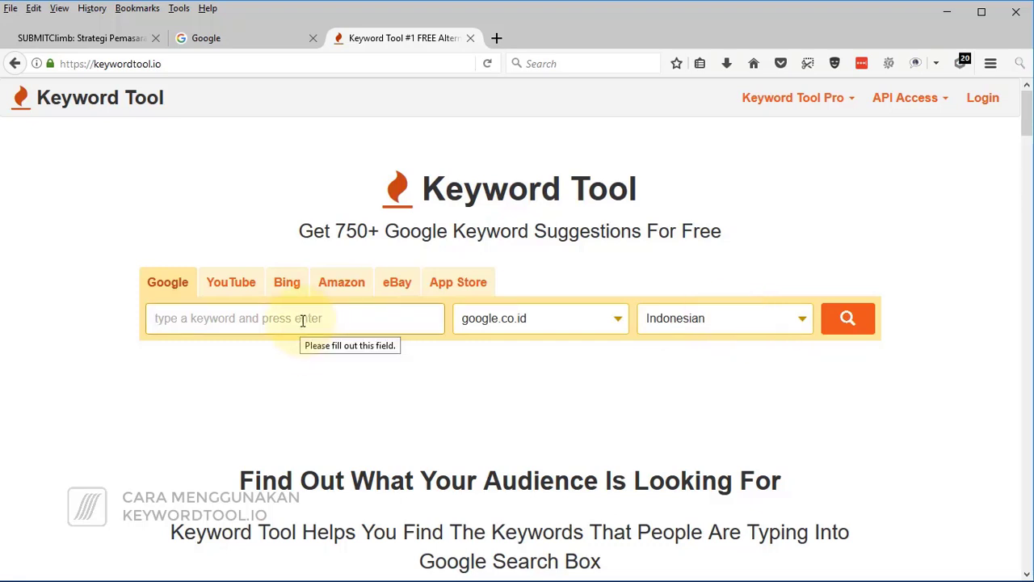
{"action": "type", "text": "Tempat makan di"}
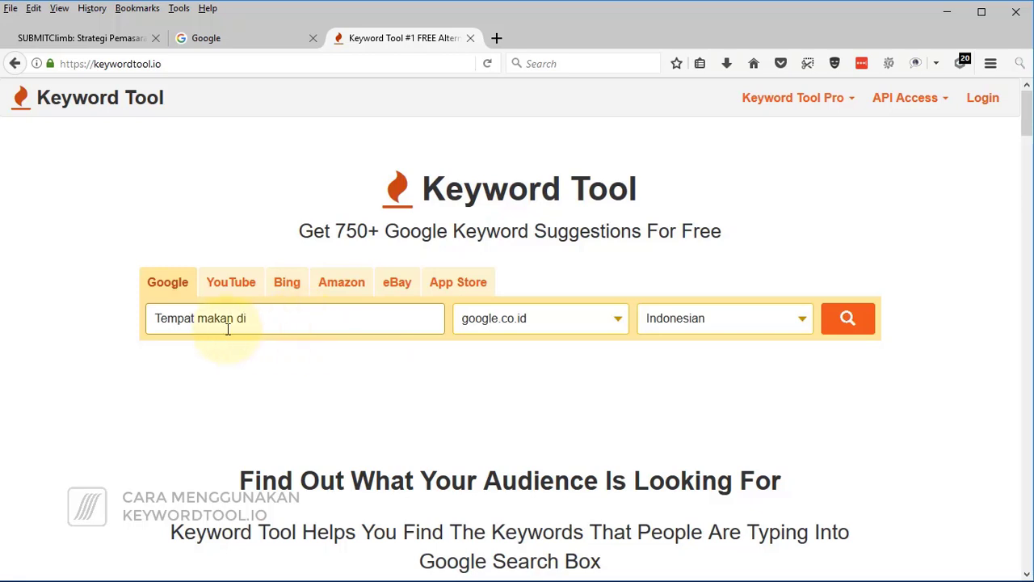
{"action": "left_click", "coordinate": [846, 319]}
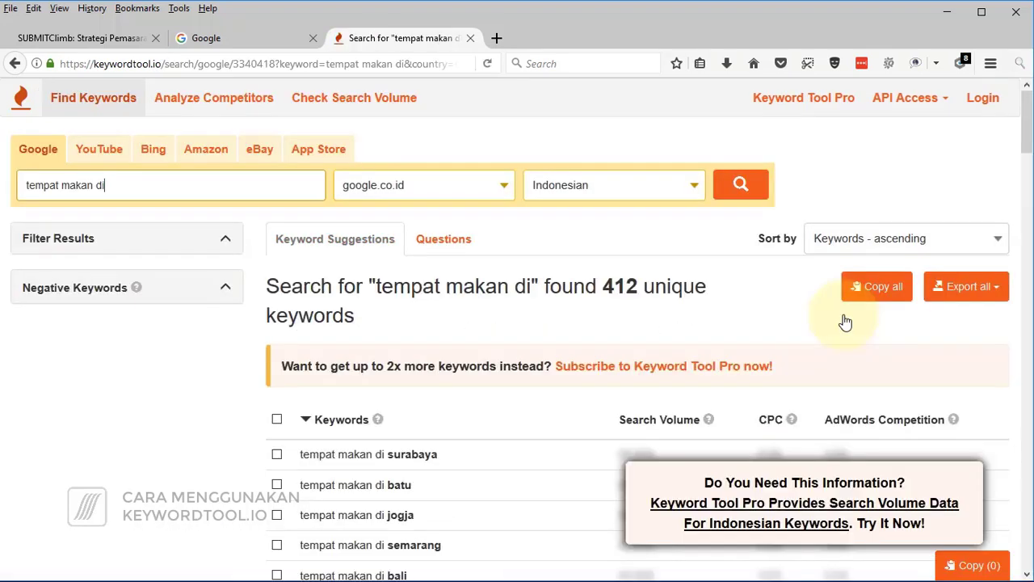
- Examine the keyword suggestions list and its Search Volume, CPC and AdWords Competition columns
{"action": "scroll", "coordinate": [845, 322], "scroll_direction": "down", "scroll_amount": 2}
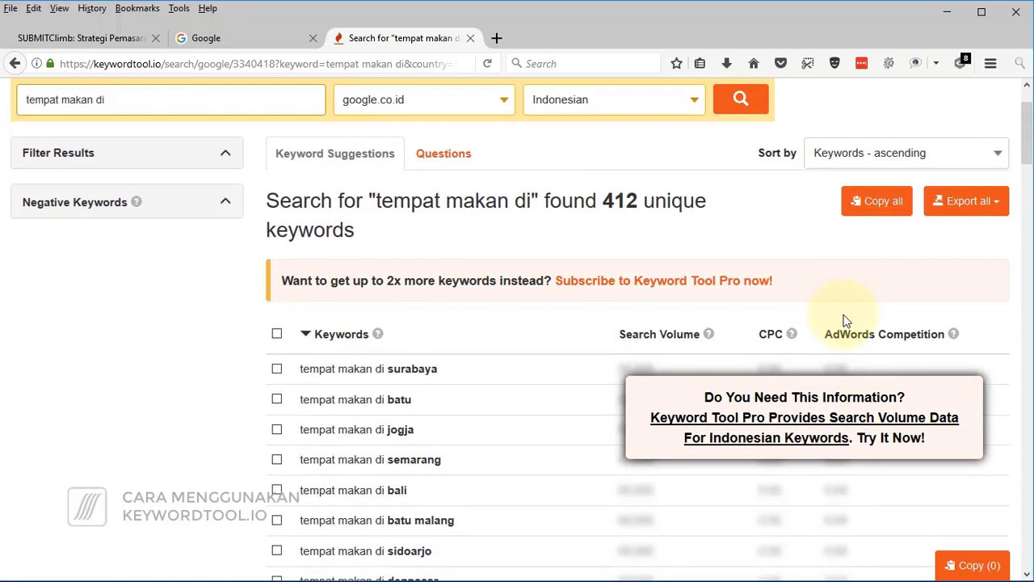
{"action": "scroll", "coordinate": [771, 343], "scroll_direction": "up", "scroll_amount": 2}
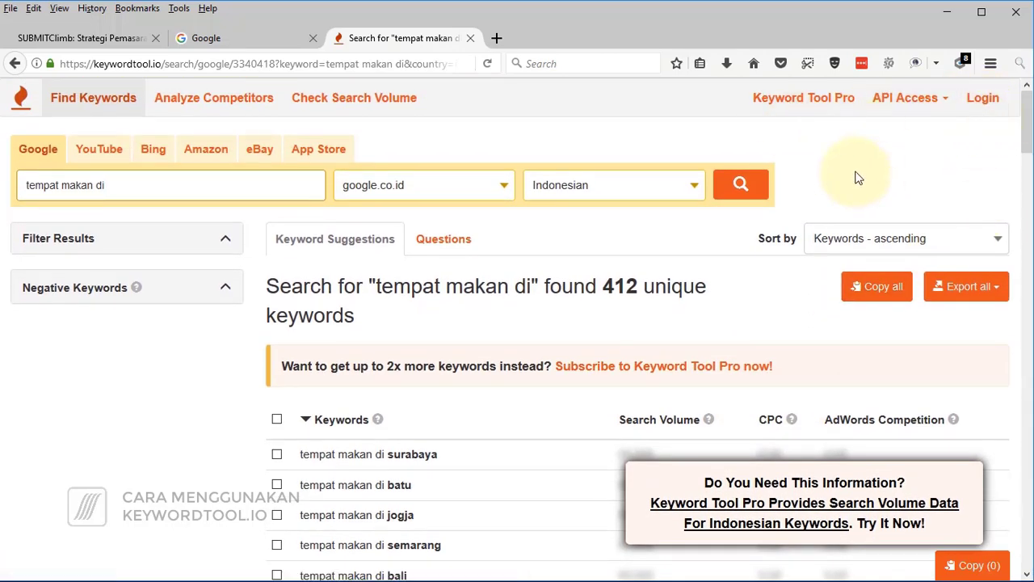
{"action": "scroll", "coordinate": [858, 178], "scroll_direction": "down", "scroll_amount": 4}
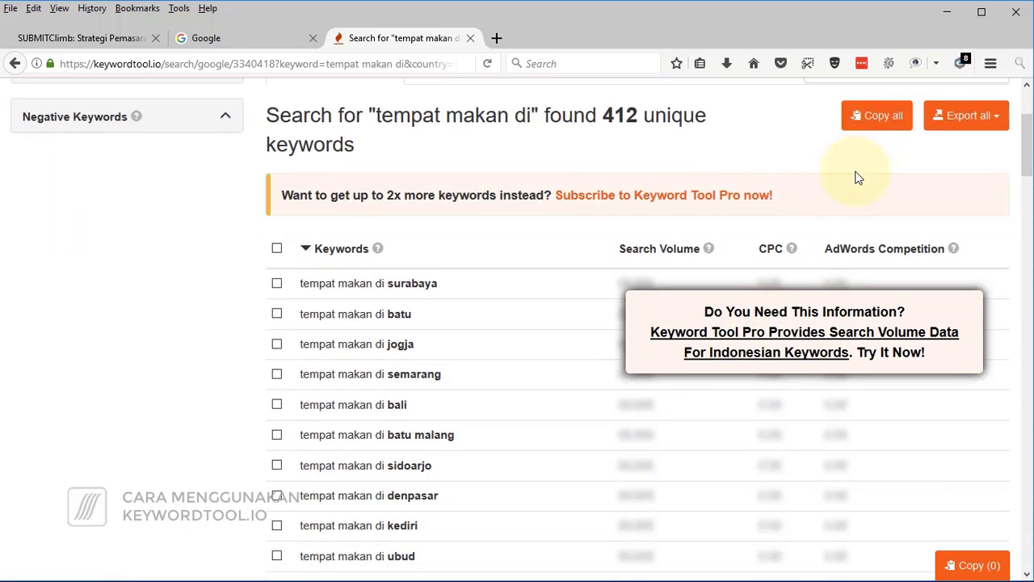
{"action": "scroll", "coordinate": [858, 177], "scroll_direction": "down", "scroll_amount": 2}
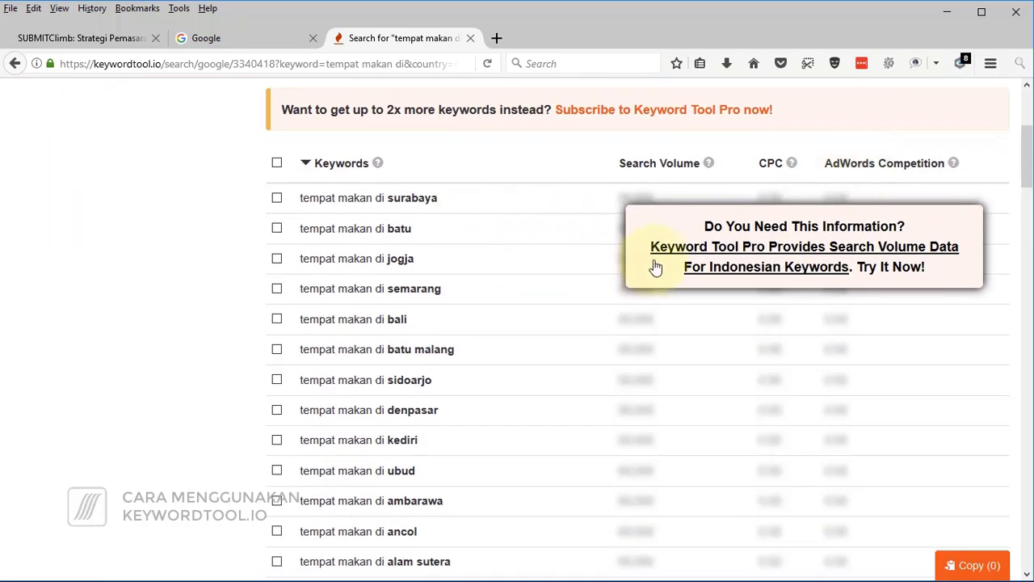
{"action": "mouse_move", "coordinate": [792, 165]}
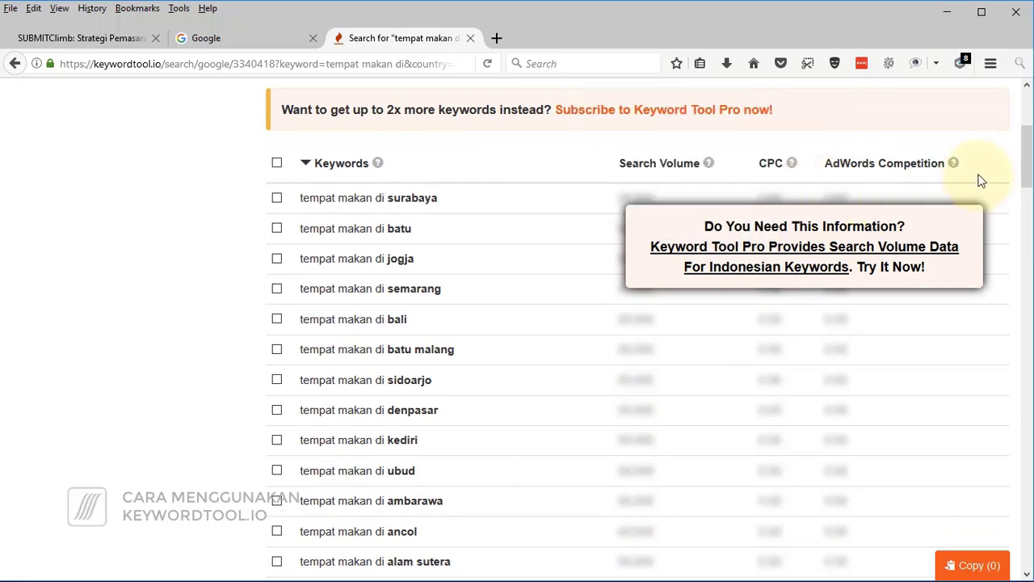
{"action": "mouse_move", "coordinate": [954, 165]}
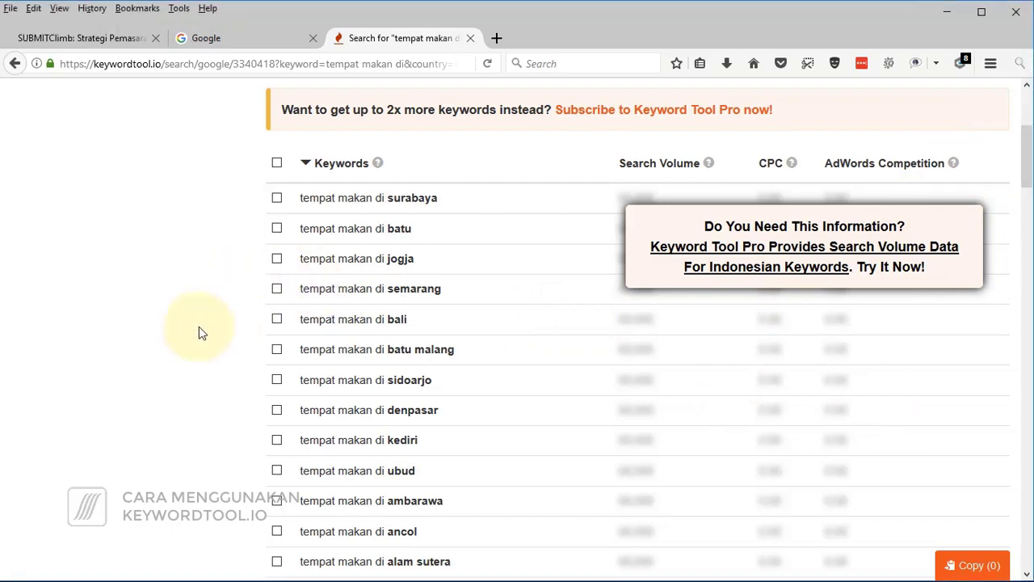
{"action": "scroll", "coordinate": [201, 332], "scroll_direction": "up", "scroll_amount": 2}
{"action": "scroll", "coordinate": [202, 334], "scroll_direction": "up", "scroll_amount": 1}
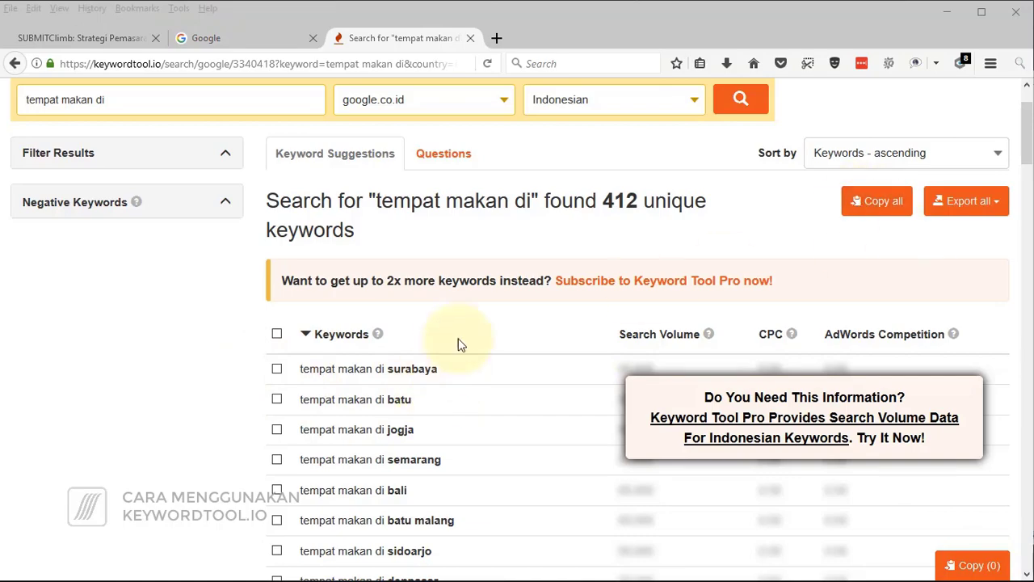
- Browse the keyword suggestions through to the last results page and return to the first page
{"action": "scroll", "coordinate": [484, 353], "scroll_direction": "down", "scroll_amount": 15}
{"action": "scroll", "coordinate": [485, 356], "scroll_direction": "down", "scroll_amount": 20}
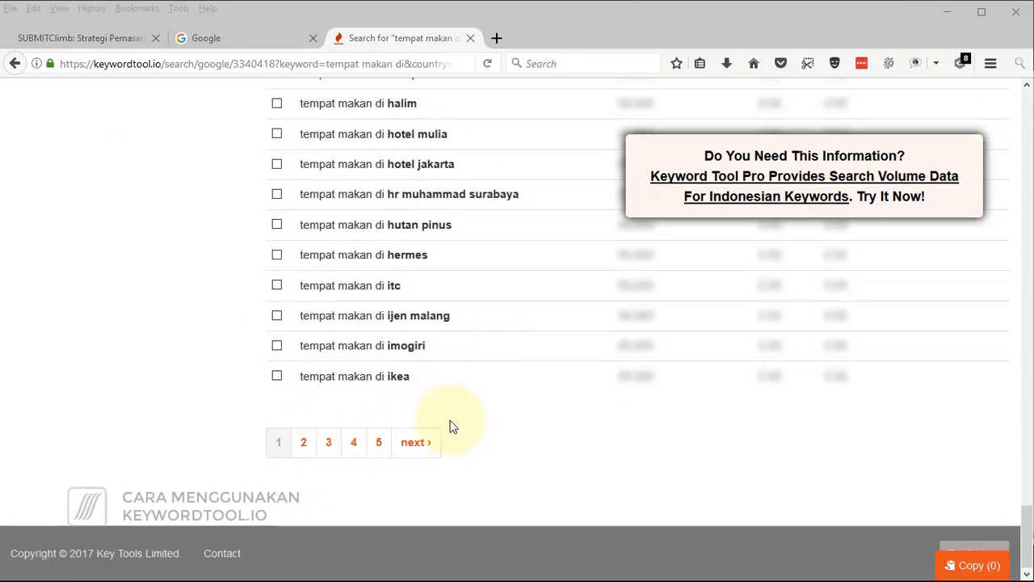
{"action": "left_click", "coordinate": [392, 451]}
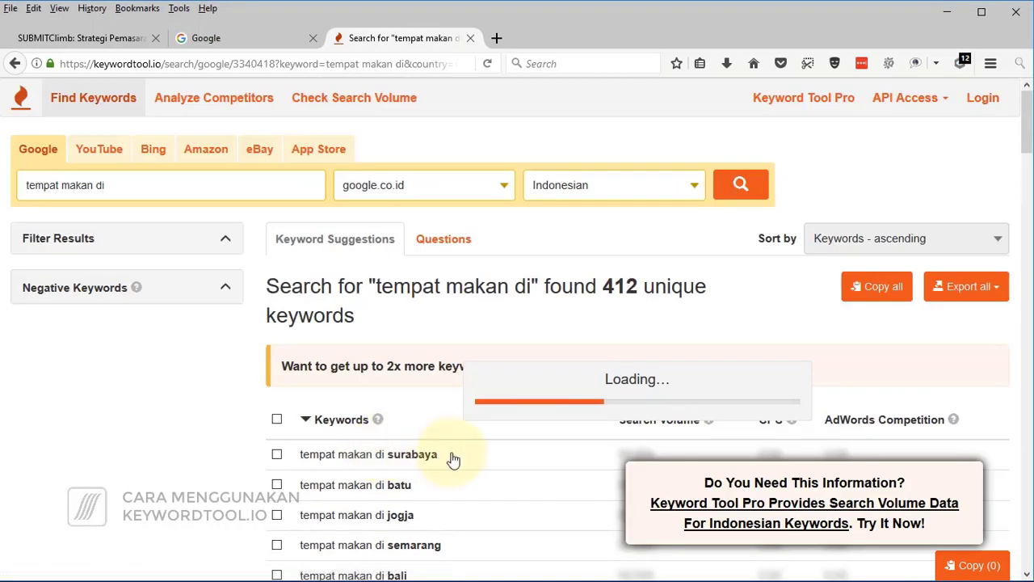
{"action": "scroll", "coordinate": [454, 455], "scroll_direction": "down", "scroll_amount": 5}
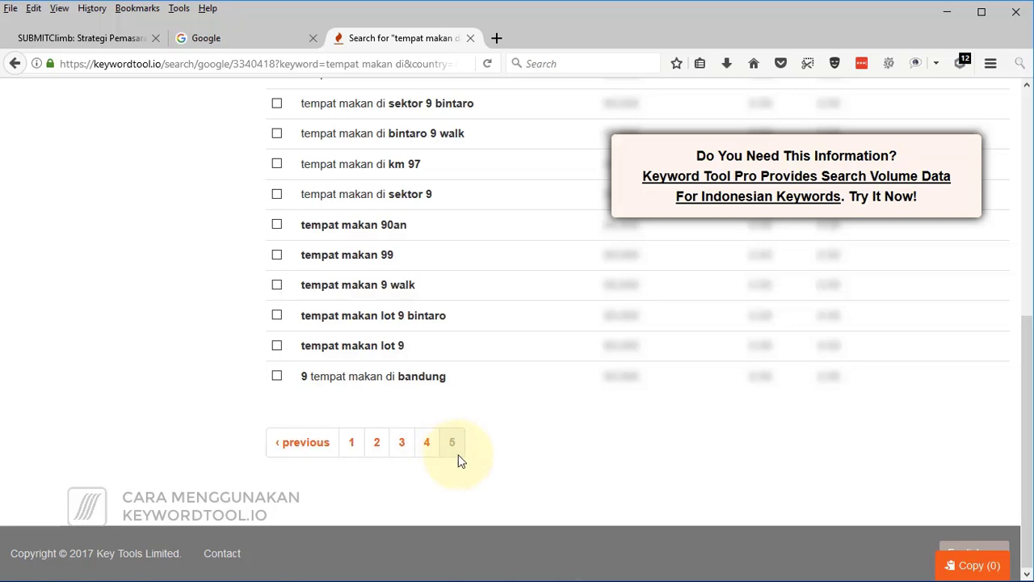
{"action": "scroll", "coordinate": [458, 460], "scroll_direction": "up", "scroll_amount": 5}
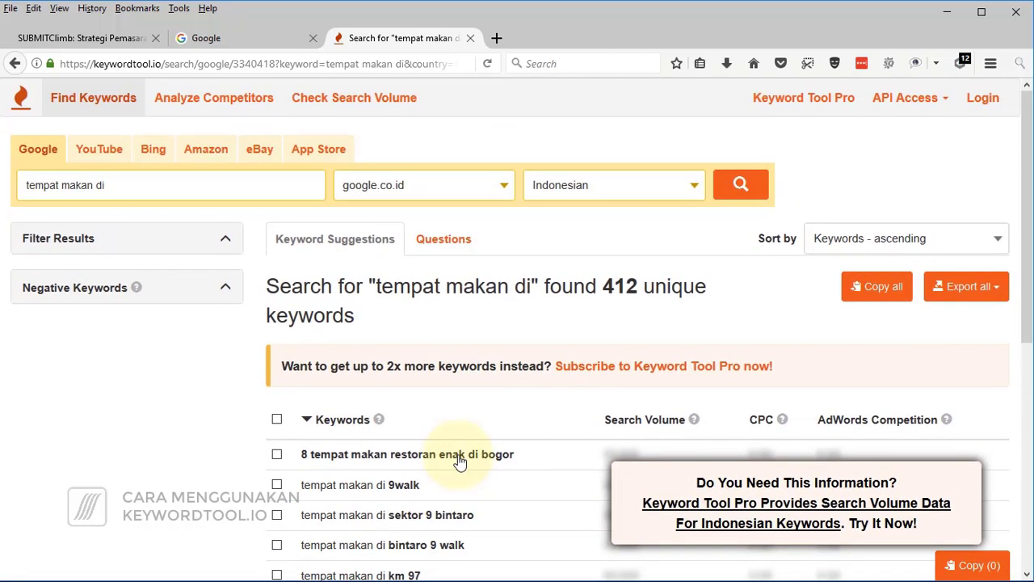
{"action": "scroll", "coordinate": [459, 460], "scroll_direction": "down", "scroll_amount": 5}
{"action": "scroll", "coordinate": [460, 460], "scroll_direction": "up", "scroll_amount": 5}
{"action": "scroll", "coordinate": [458, 459], "scroll_direction": "down", "scroll_amount": 5}
{"action": "scroll", "coordinate": [456, 461], "scroll_direction": "up", "scroll_amount": 2}
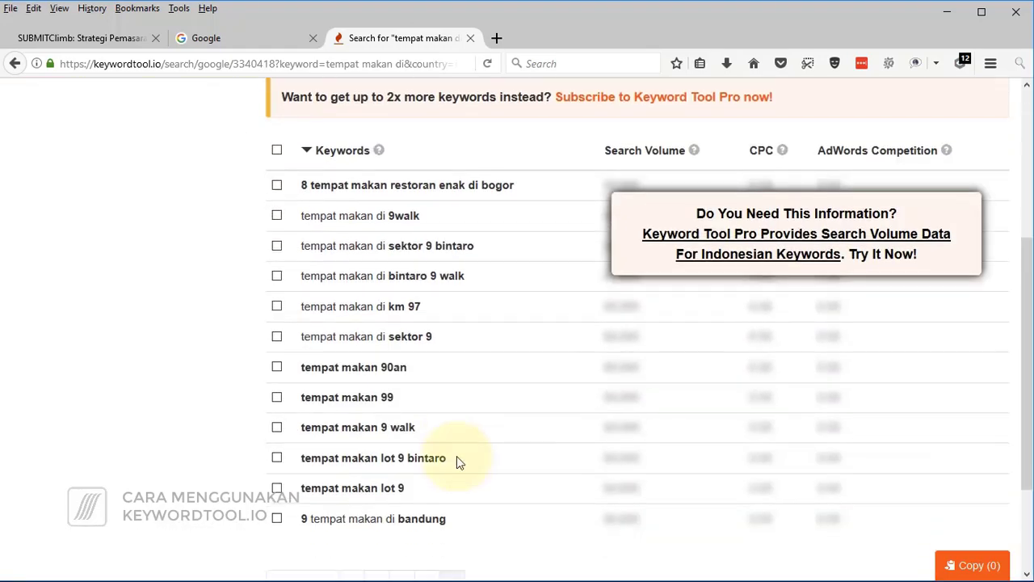
{"action": "scroll", "coordinate": [456, 461], "scroll_direction": "down", "scroll_amount": 2}
{"action": "left_click", "coordinate": [400, 453]}
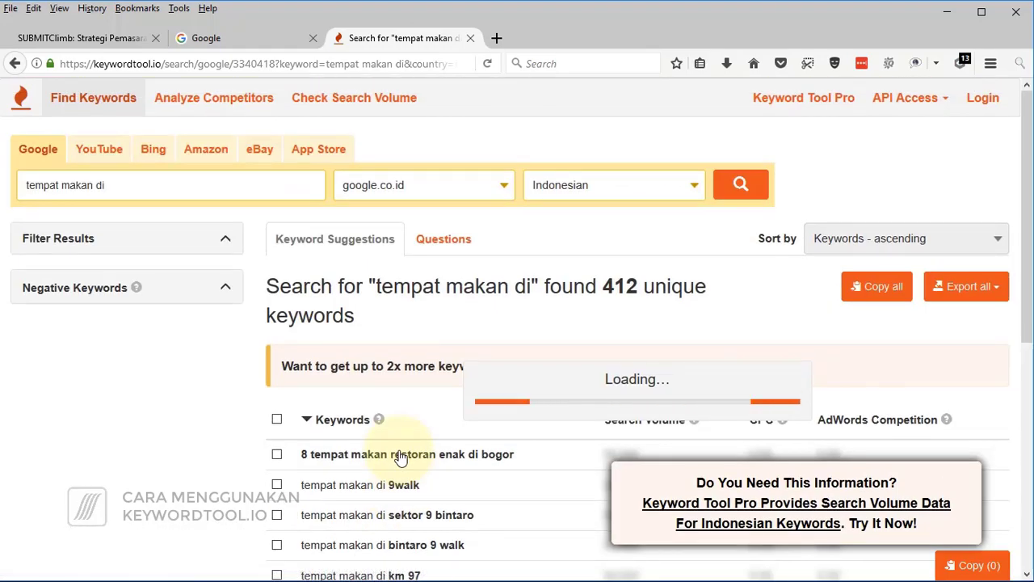
- Copy all the keyword suggestions, switch to Notepad and paste them into a blank document
{"action": "left_click", "coordinate": [885, 293]}
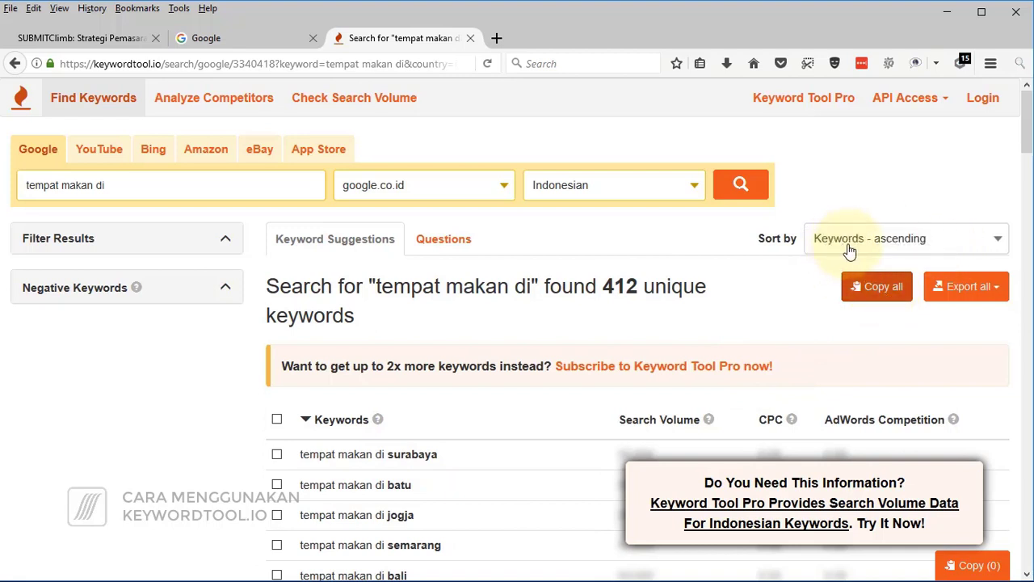
{"action": "key", "text": "super"}
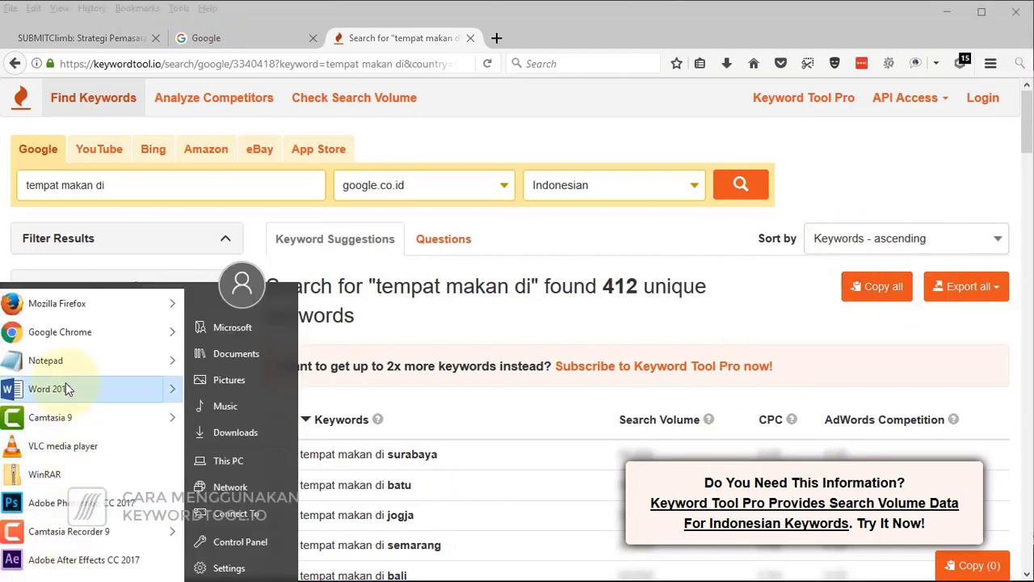
{"action": "left_click", "coordinate": [62, 361]}
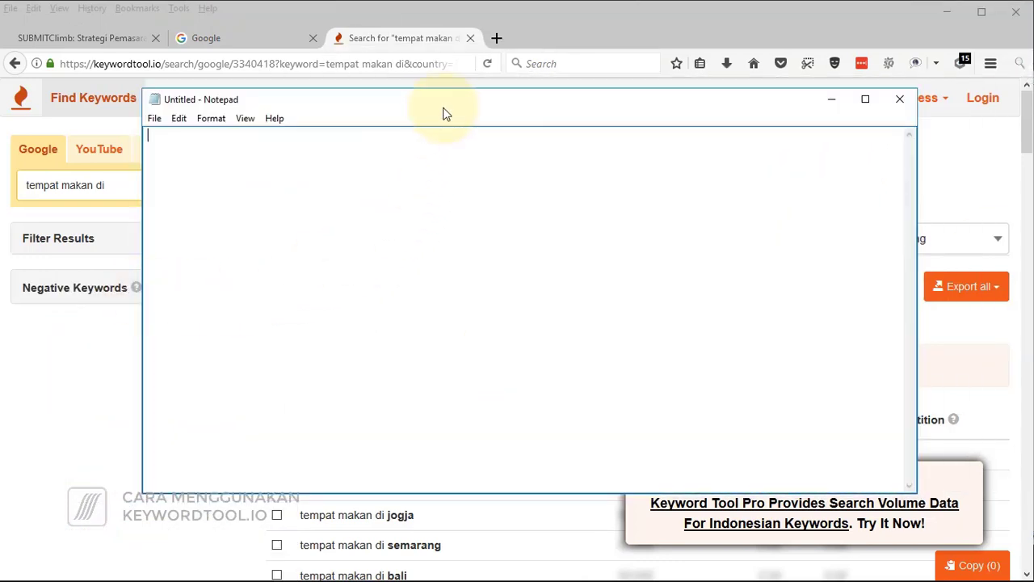
{"action": "left_click_drag", "start_coordinate": [443, 110], "coordinate": [424, 121]}
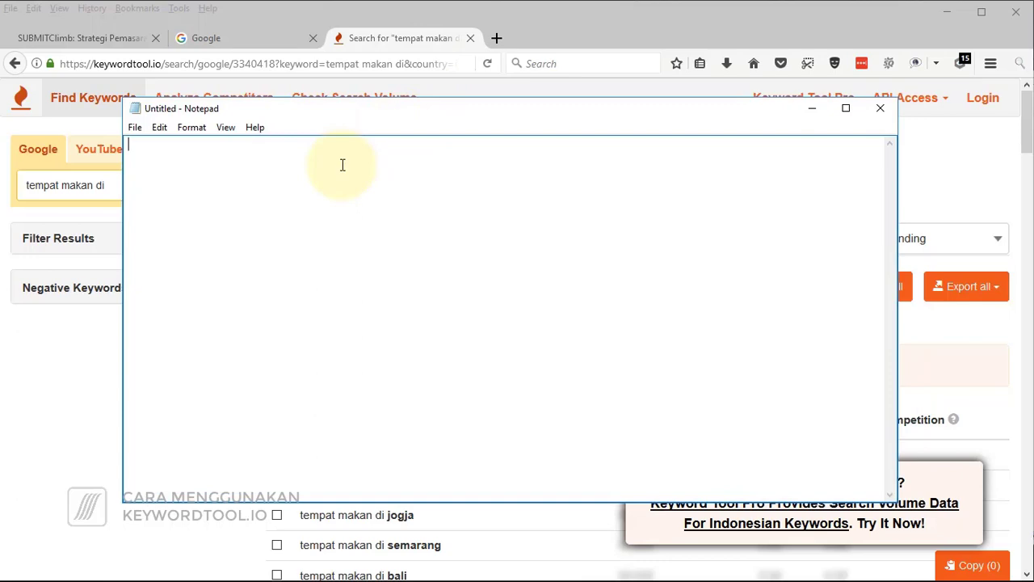
{"action": "right_click", "coordinate": [343, 165]}
{"action": "left_click", "coordinate": [393, 223]}
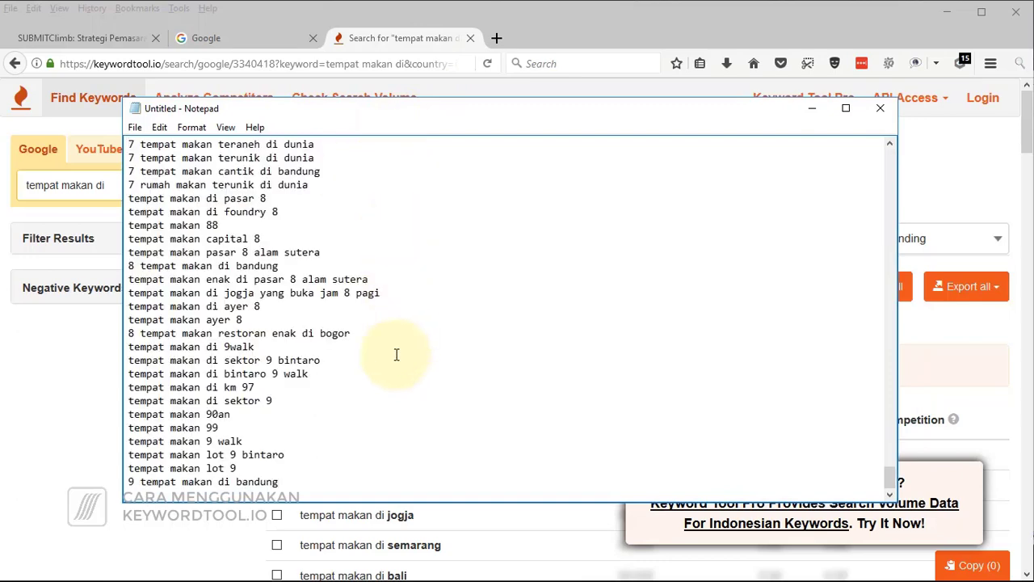
- Review the pasted keyword list back to its beginning and close Notepad without saving
{"action": "scroll", "coordinate": [395, 356], "scroll_direction": "up", "scroll_amount": 5}
{"action": "scroll", "coordinate": [396, 356], "scroll_direction": "up", "scroll_amount": 20}
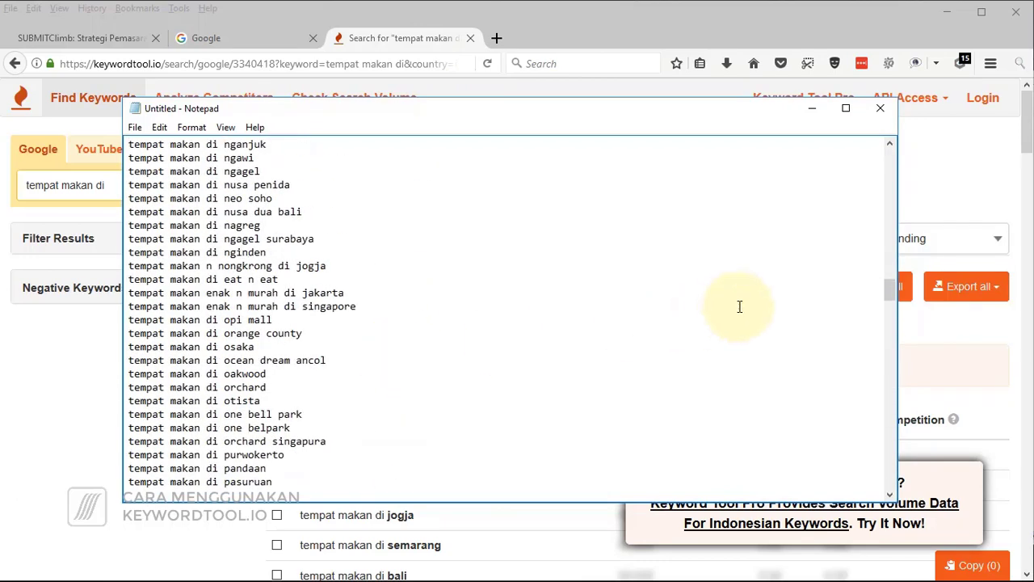
{"action": "left_click_drag", "start_coordinate": [896, 307], "coordinate": [890, 158]}
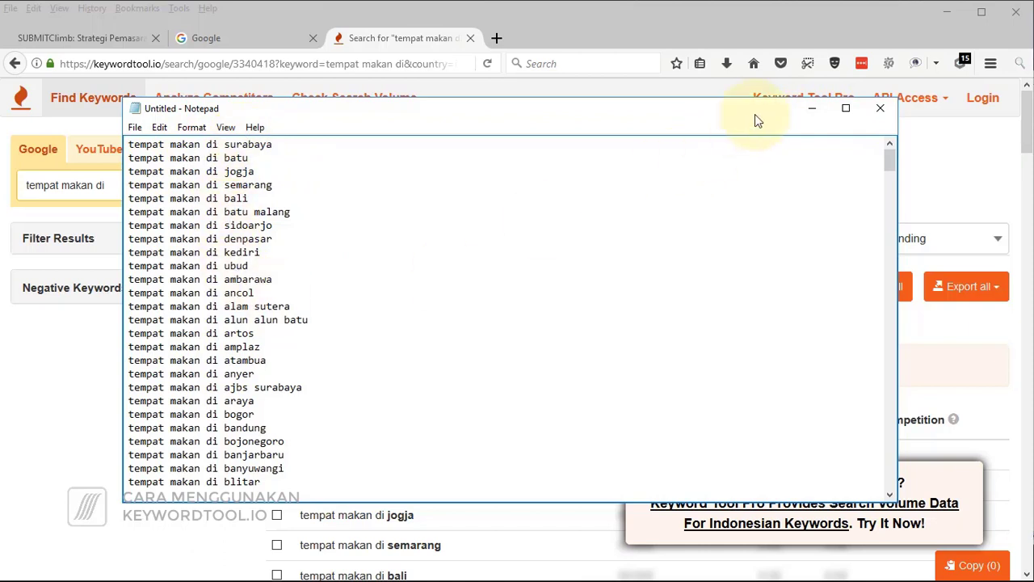
{"action": "left_click", "coordinate": [881, 109]}
{"action": "left_click", "coordinate": [615, 335]}
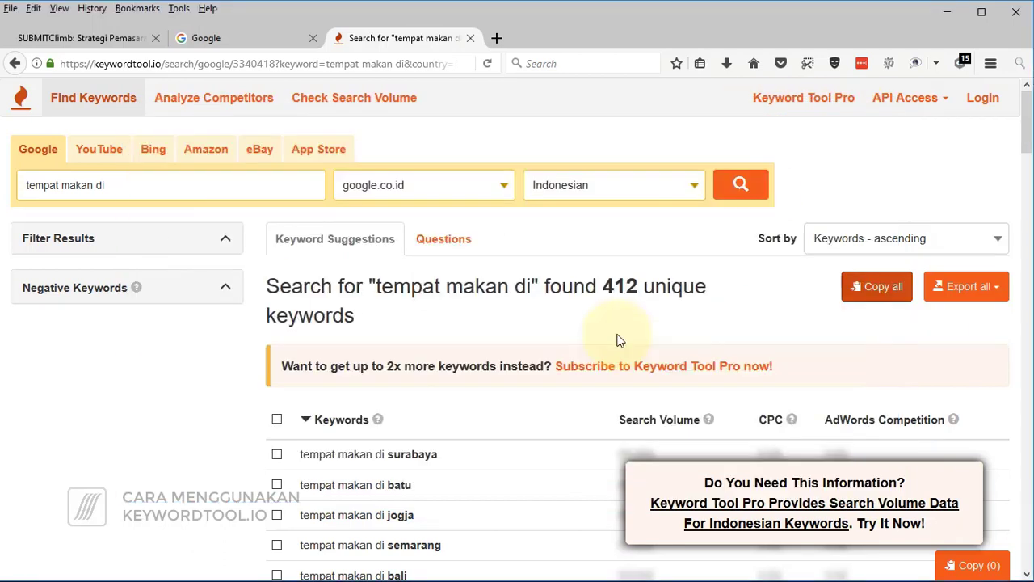
- Select the "tempat makan di" suggestions for surabaya, jogja, semarang and bali in the keyword list
{"action": "scroll", "coordinate": [169, 420], "scroll_direction": "down", "scroll_amount": 3}
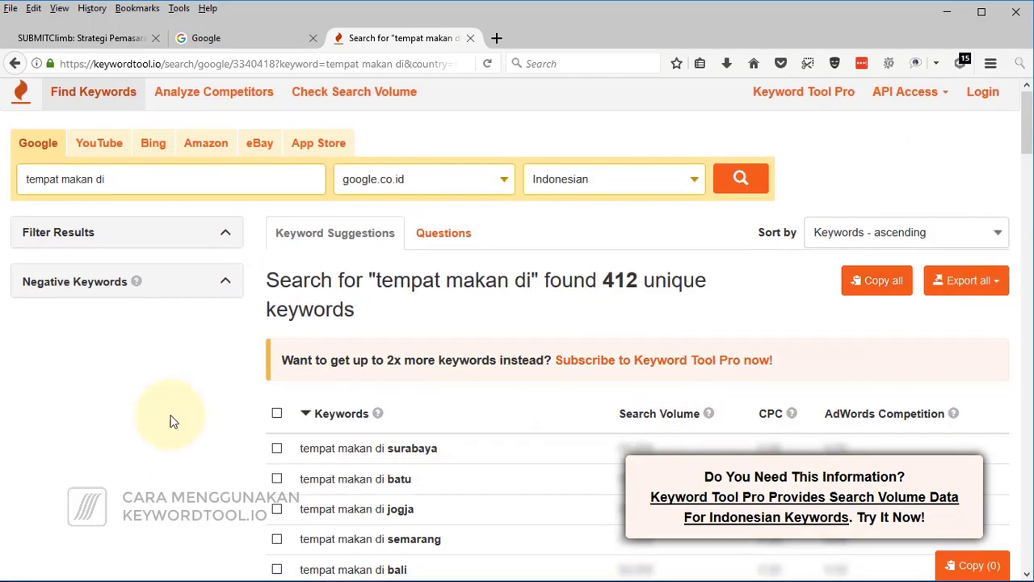
{"action": "scroll", "coordinate": [170, 420], "scroll_direction": "down", "scroll_amount": 2}
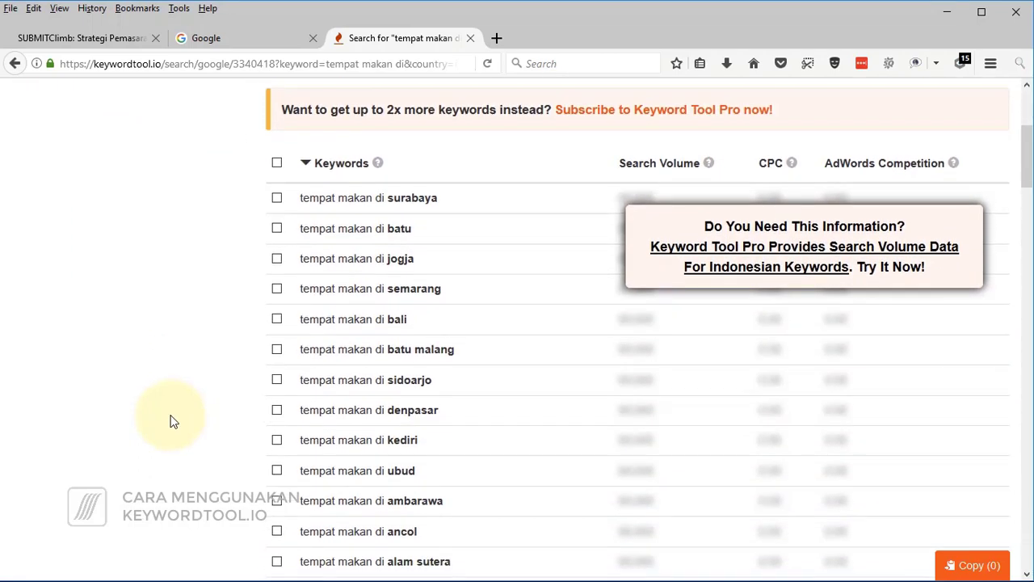
{"action": "left_click", "coordinate": [277, 198]}
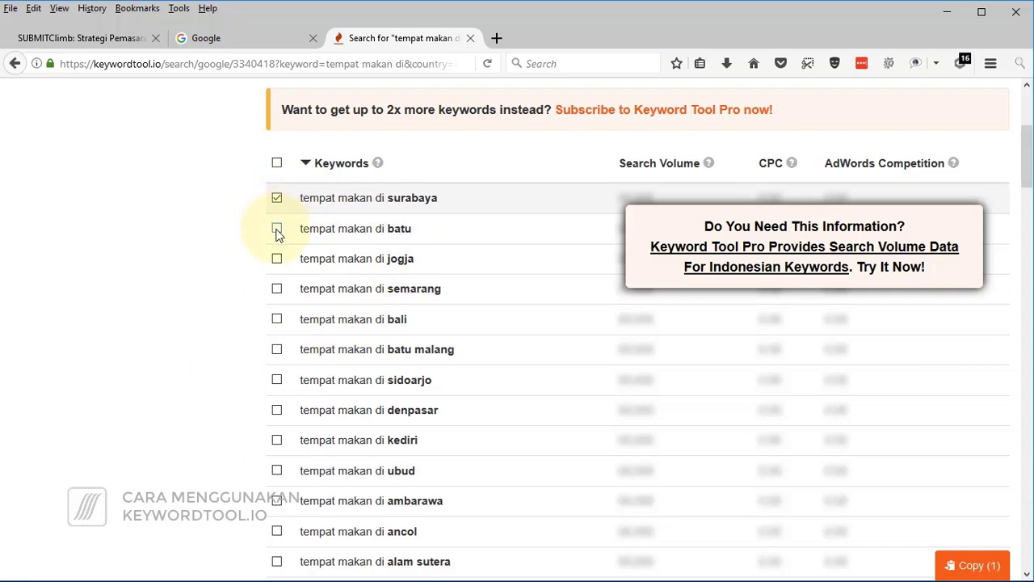
{"action": "left_click", "coordinate": [277, 291]}
{"action": "left_click", "coordinate": [276, 322]}
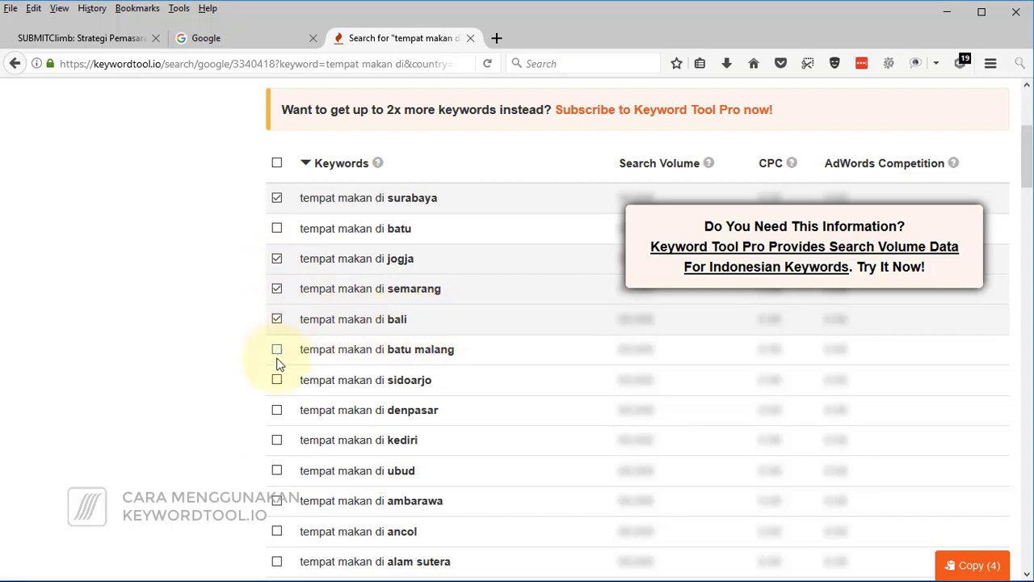
{"action": "scroll", "coordinate": [277, 366], "scroll_direction": "down", "scroll_amount": 2}
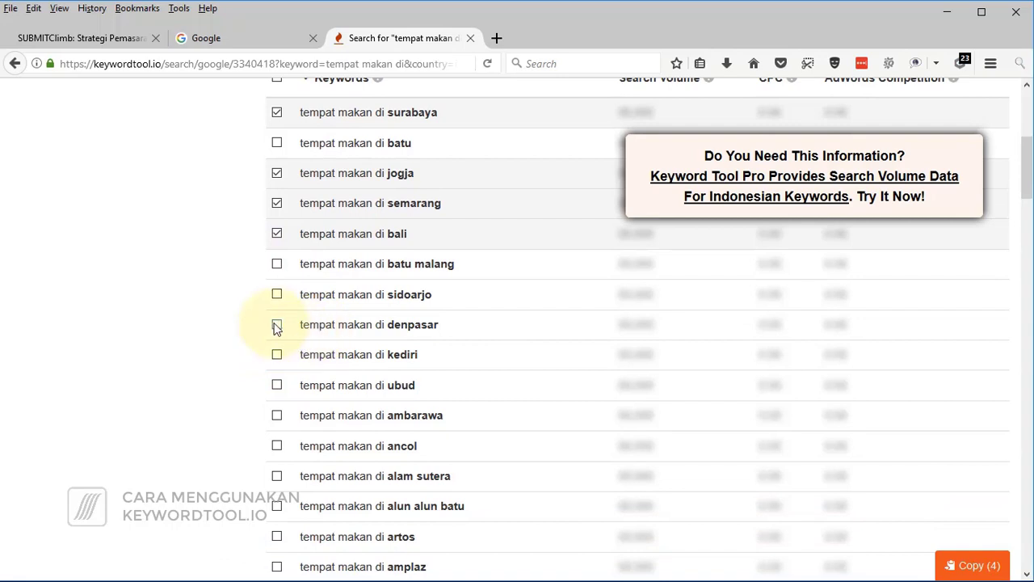
- Add the denpasar suggestion to the selection, copy the five selected keywords and paste them into a new Notepad document
{"action": "left_click", "coordinate": [277, 325]}
{"action": "left_click", "coordinate": [978, 564]}
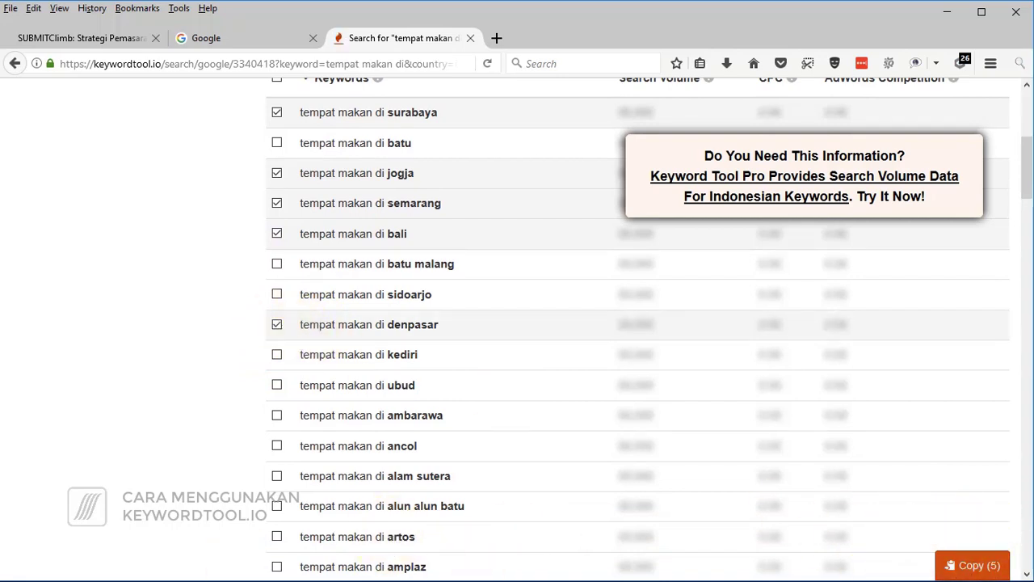
{"action": "left_click", "coordinate": [16, 581]}
{"action": "left_click", "coordinate": [82, 362]}
{"action": "key", "text": "ctrl+v"}
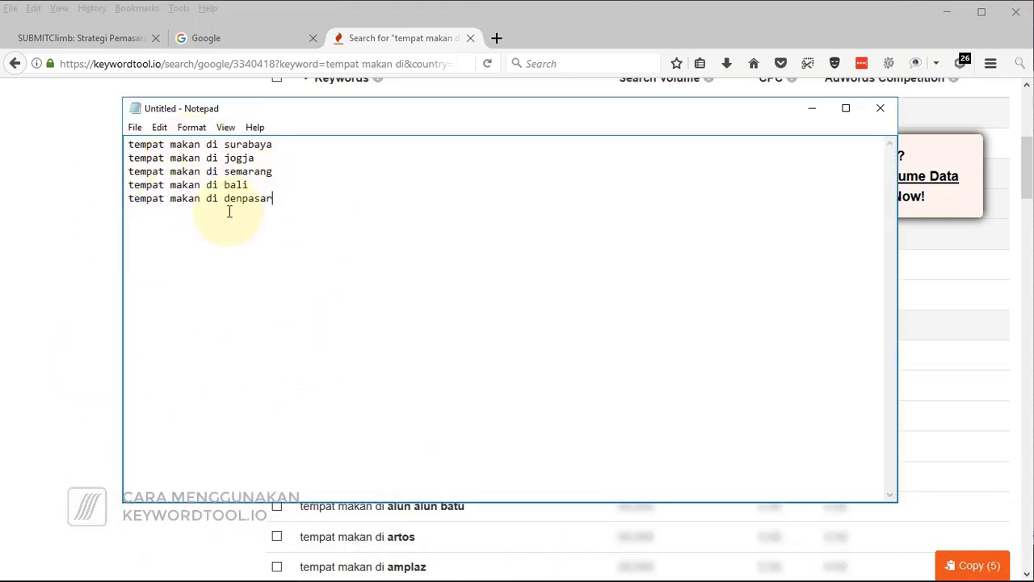
{"action": "left_click", "coordinate": [889, 581]}
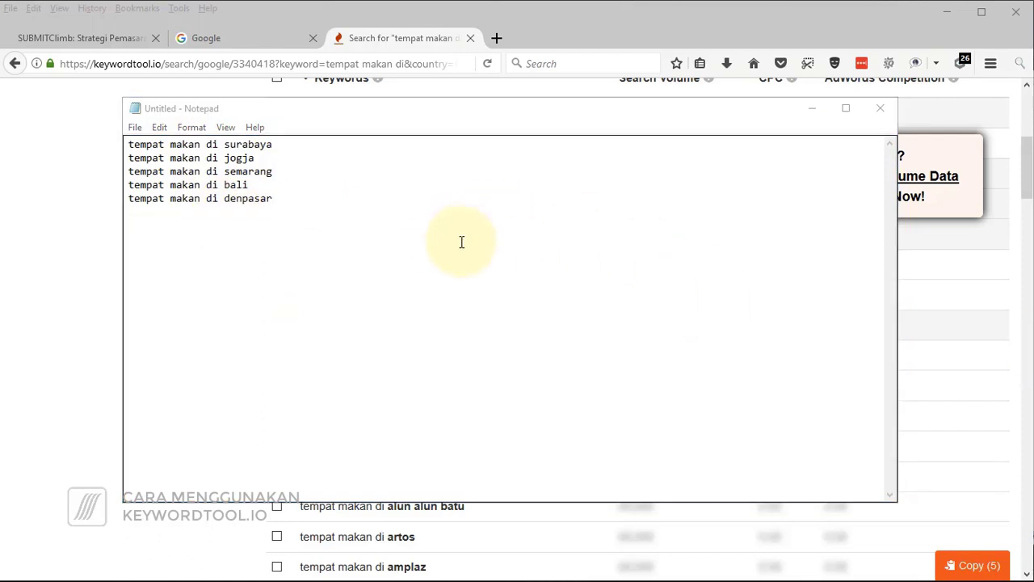
{"action": "left_click_drag", "start_coordinate": [334, 256], "coordinate": [126, 145]}
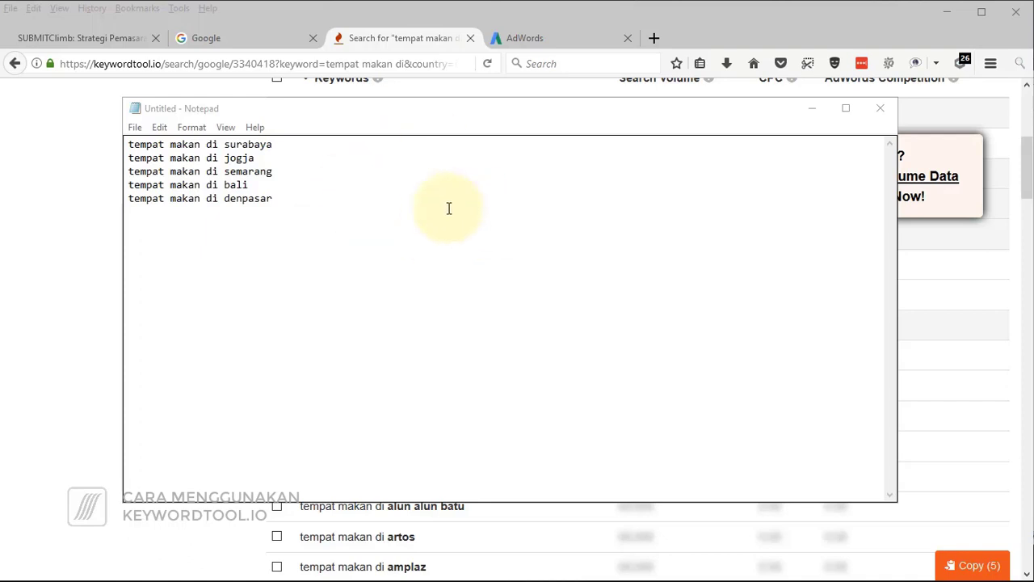
- Switch to Google AdWords and open Keyword Planner from its planning tools
{"action": "left_click", "coordinate": [561, 38]}
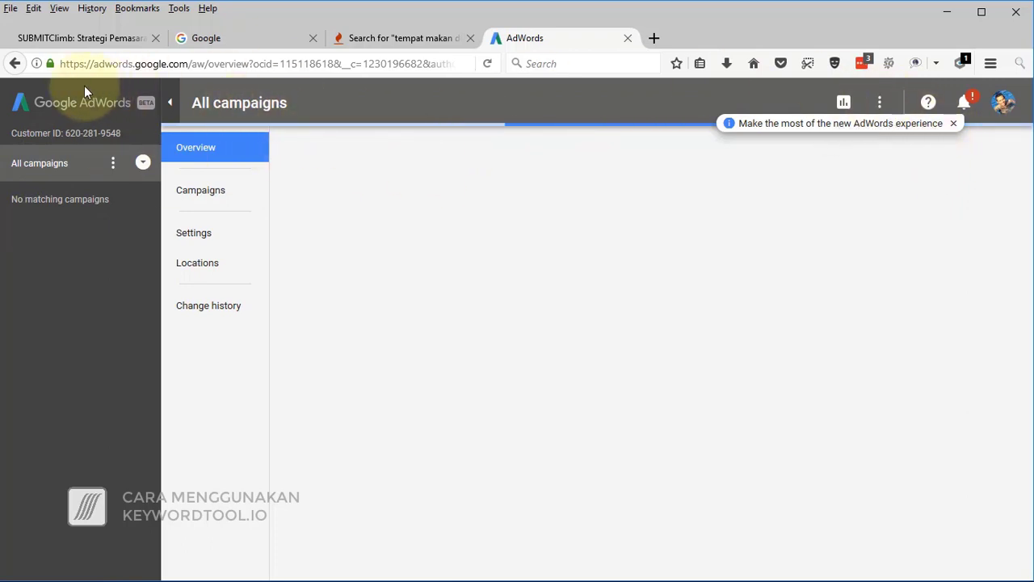
{"action": "left_click", "coordinate": [881, 104]}
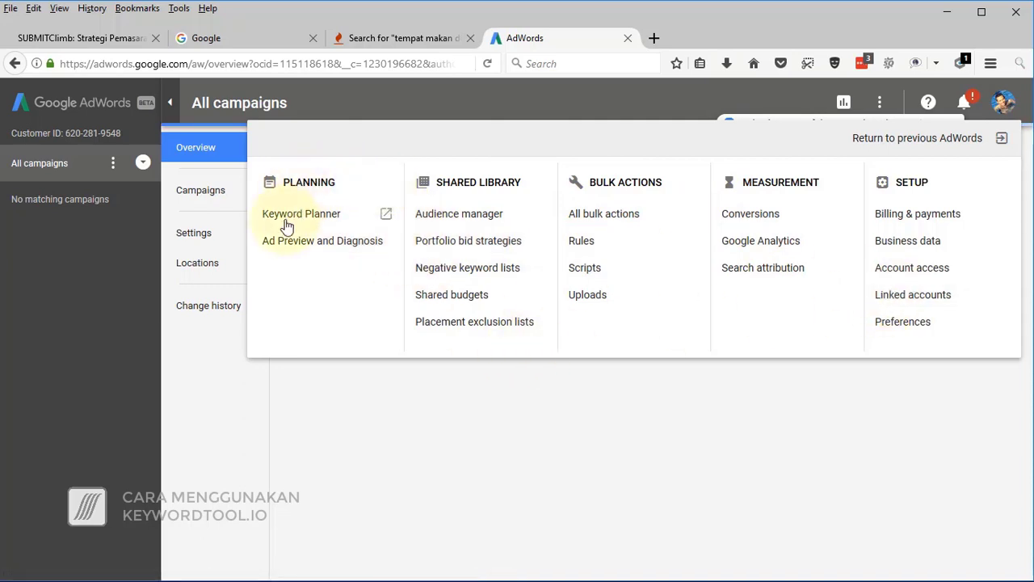
{"action": "left_click", "coordinate": [336, 220]}
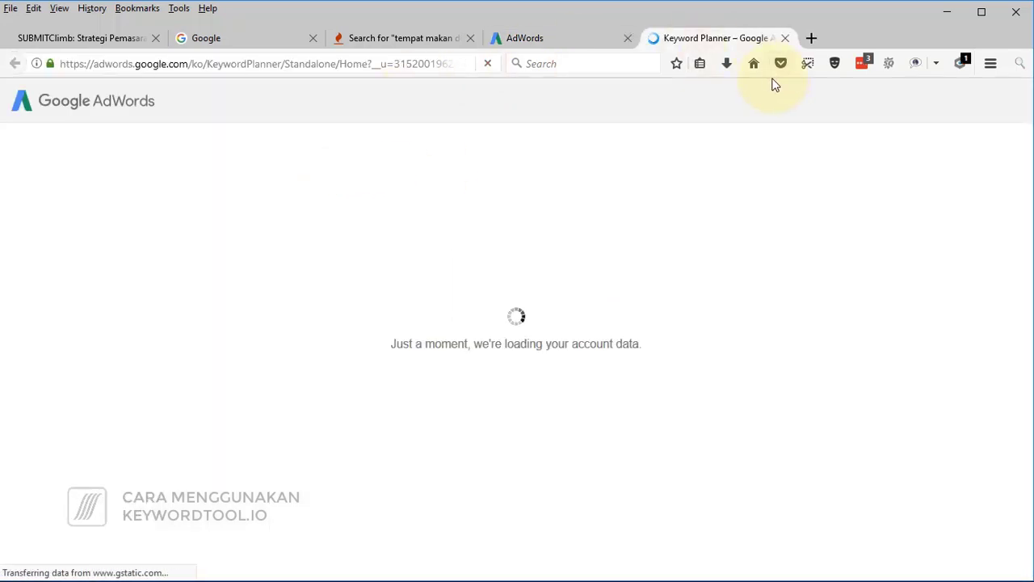
- Compare the five-keyword list in Notepad with the selected suggestions in Keyword Tool
{"action": "key", "text": "alt+Tab"}
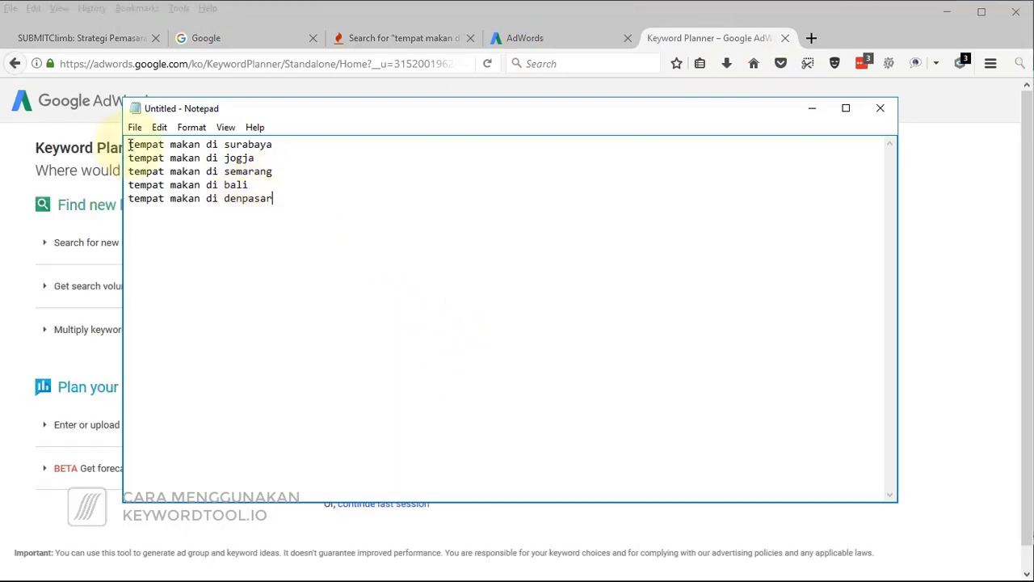
{"action": "left_click_drag", "start_coordinate": [129, 144], "coordinate": [276, 200]}
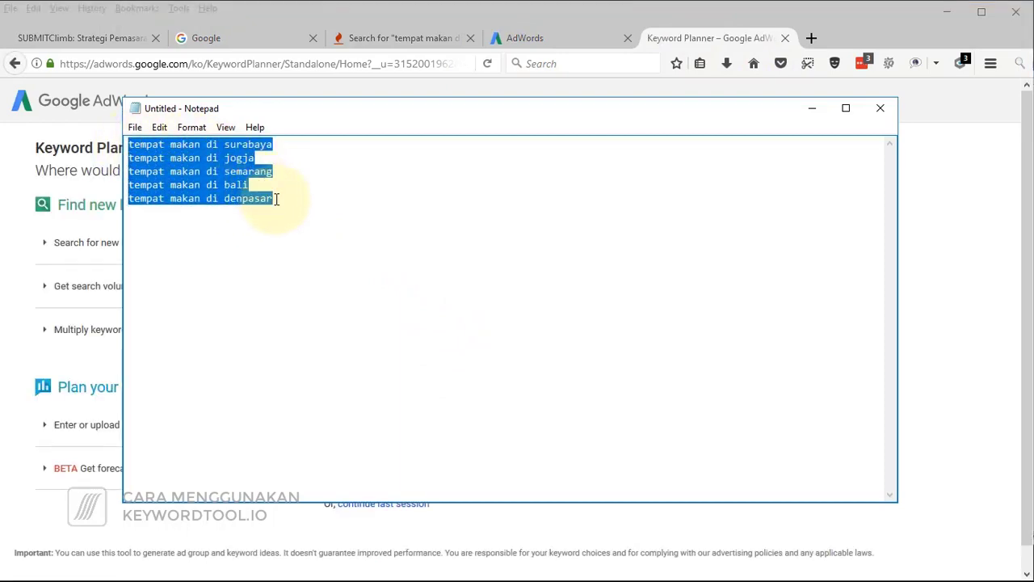
{"action": "left_click", "coordinate": [401, 39]}
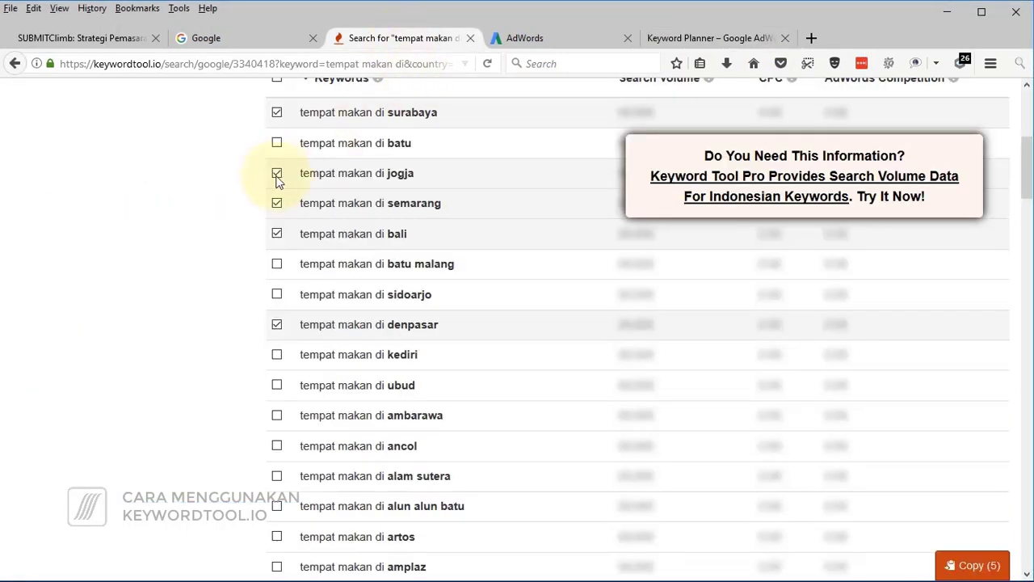
{"action": "scroll", "coordinate": [381, 192], "scroll_direction": "up", "scroll_amount": 5}
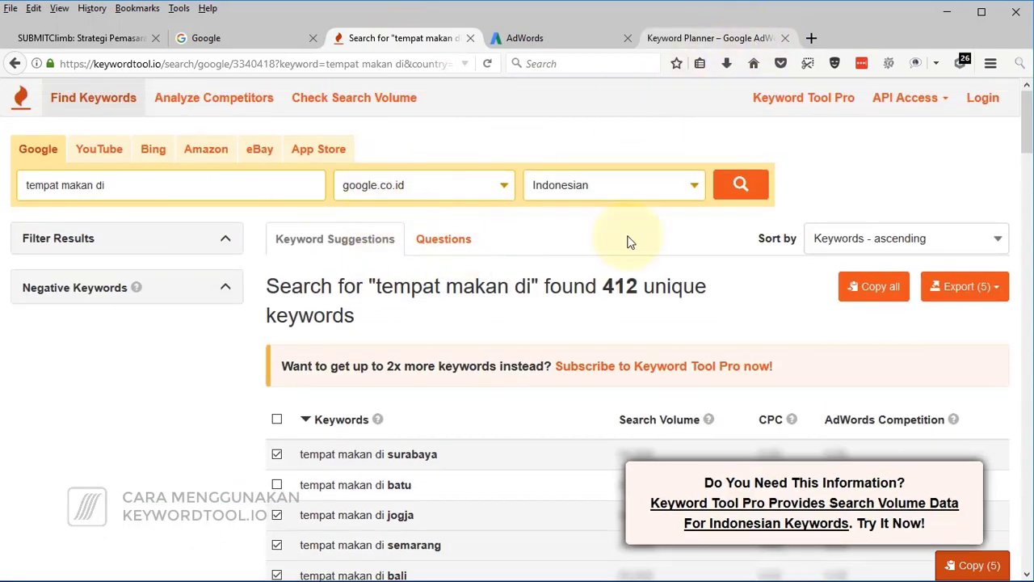
{"action": "key", "text": "alt+Tab"}
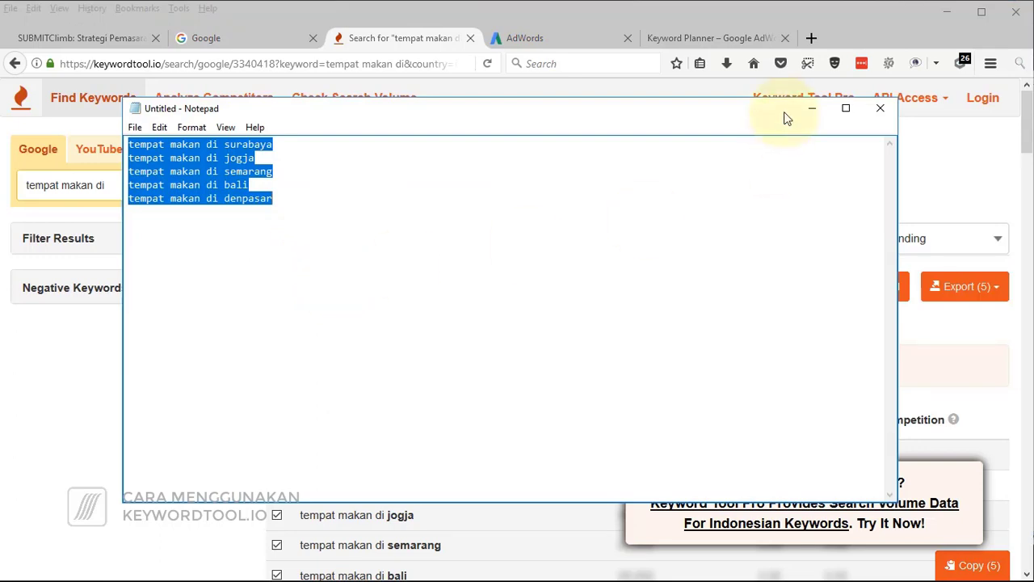
- Return to Keyword Planner and paste the five "tempat makan di" keywords as input for search volume data and trends
{"action": "left_click", "coordinate": [711, 46]}
{"action": "left_click", "coordinate": [711, 42]}
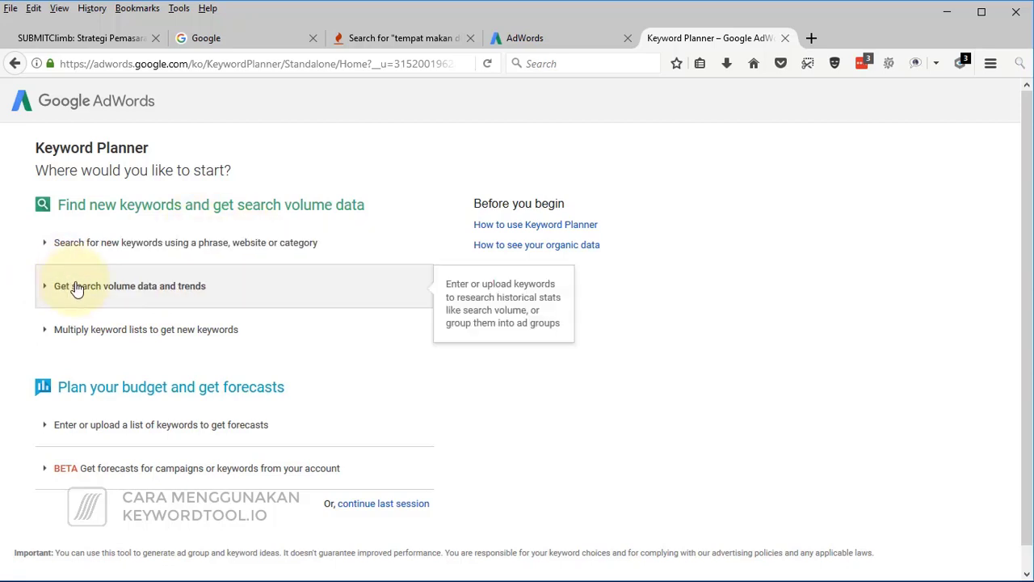
{"action": "left_click", "coordinate": [160, 287]}
{"action": "scroll", "coordinate": [436, 387], "scroll_direction": "down", "scroll_amount": 2}
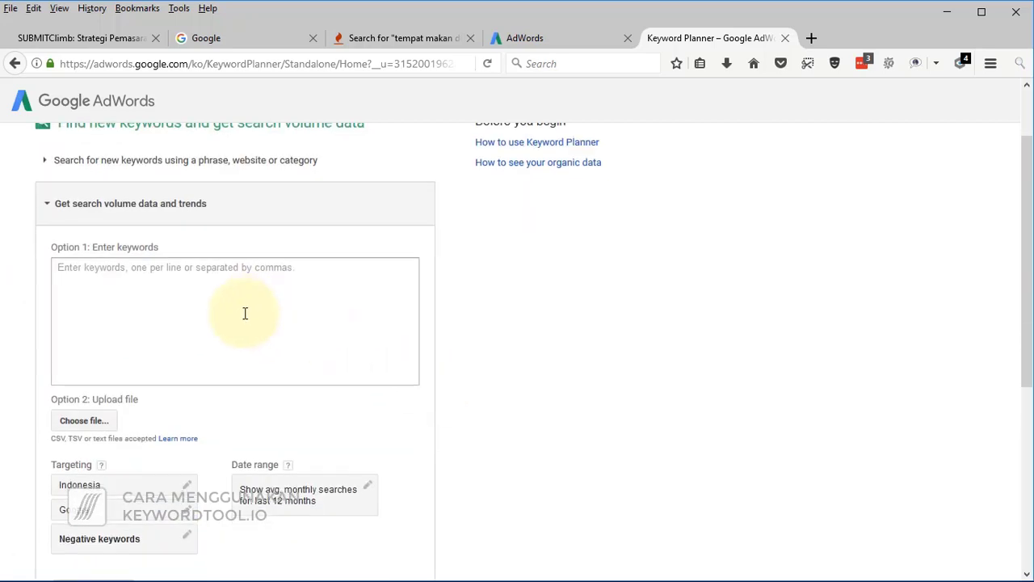
{"action": "left_click", "coordinate": [171, 288]}
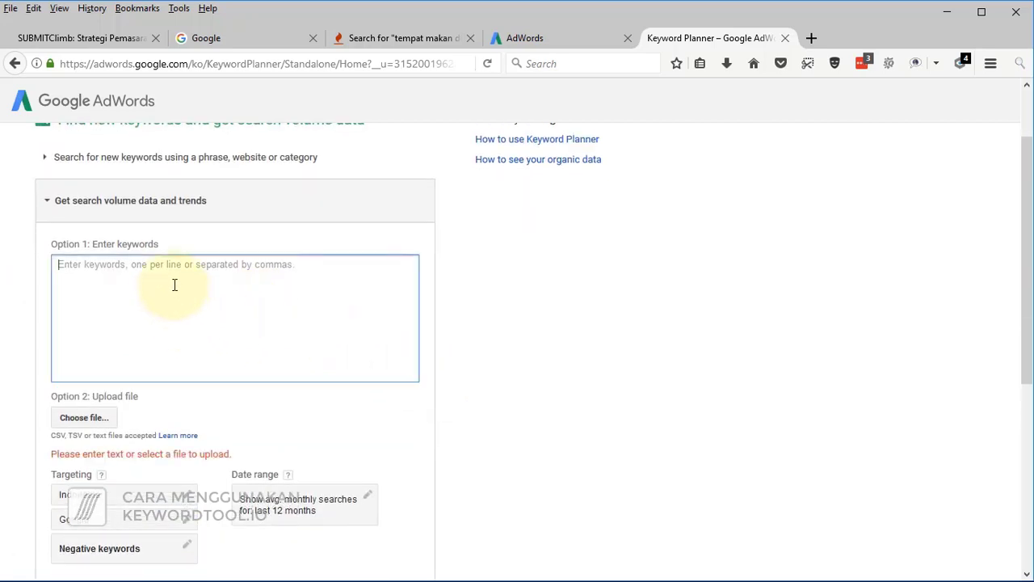
{"action": "right_click", "coordinate": [198, 287]}
{"action": "left_click", "coordinate": [240, 349]}
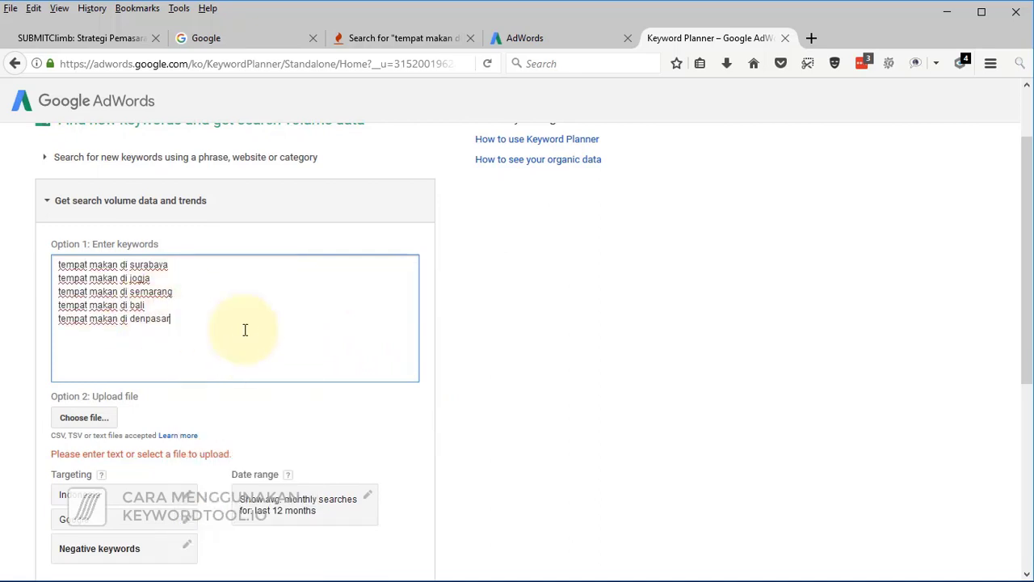
- Check the location targeting settings for the keyword search without changing them
{"action": "scroll", "coordinate": [245, 331], "scroll_direction": "down", "scroll_amount": 2}
{"action": "scroll", "coordinate": [245, 331], "scroll_direction": "down", "scroll_amount": 2}
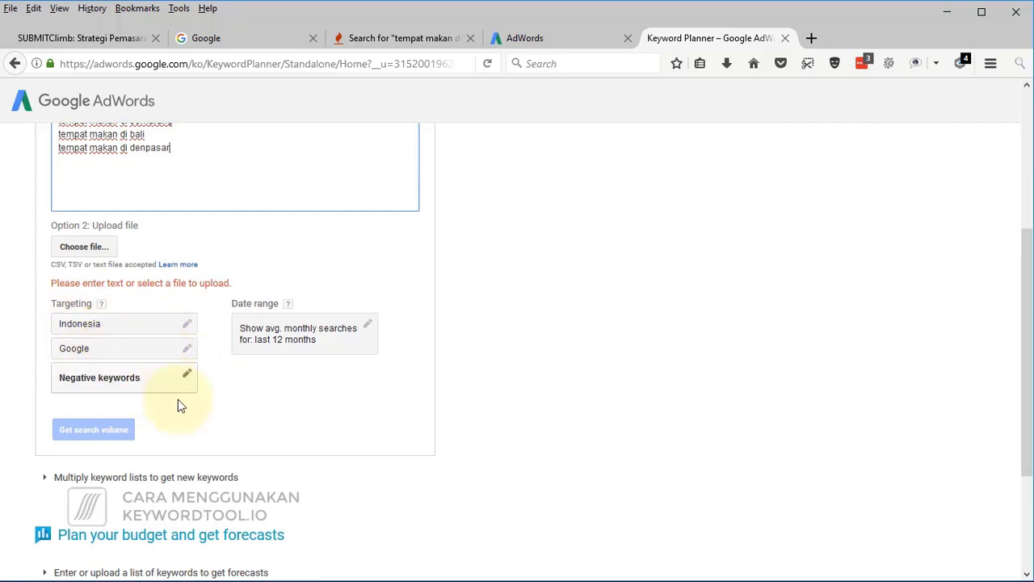
{"action": "left_click", "coordinate": [187, 311]}
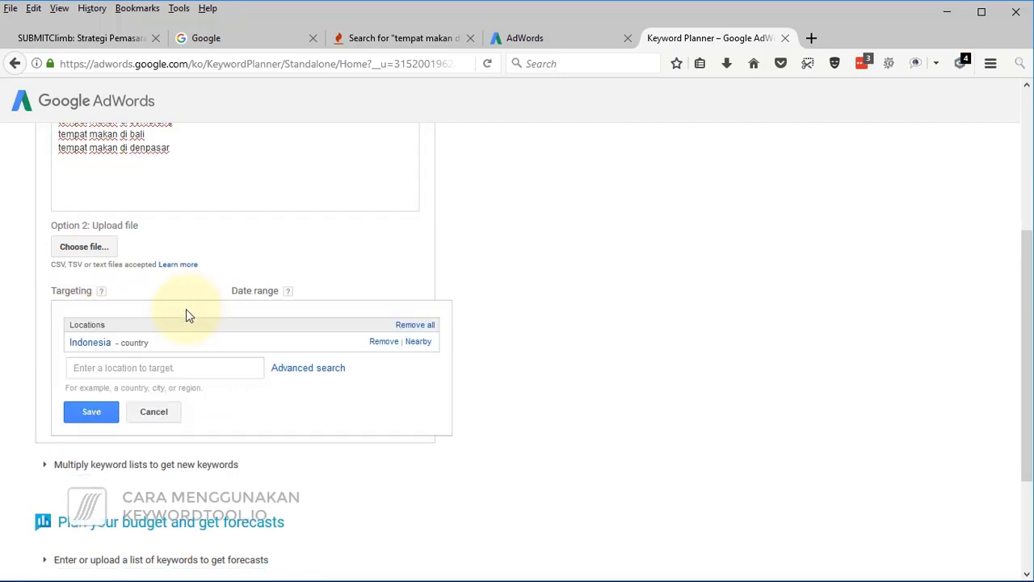
{"action": "left_click", "coordinate": [570, 357]}
{"action": "scroll", "coordinate": [241, 398], "scroll_direction": "up", "scroll_amount": 2}
{"action": "scroll", "coordinate": [240, 398], "scroll_direction": "down", "scroll_amount": 1}
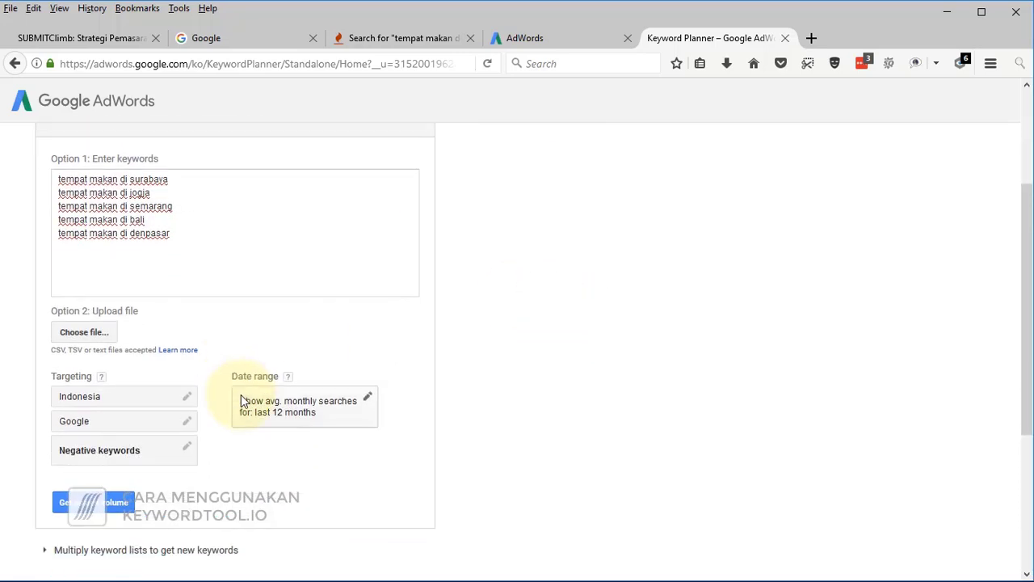
- Get the search volume for the five entered keywords and view all rows of the keyword ideas
{"action": "scroll", "coordinate": [240, 398], "scroll_direction": "up", "scroll_amount": 2}
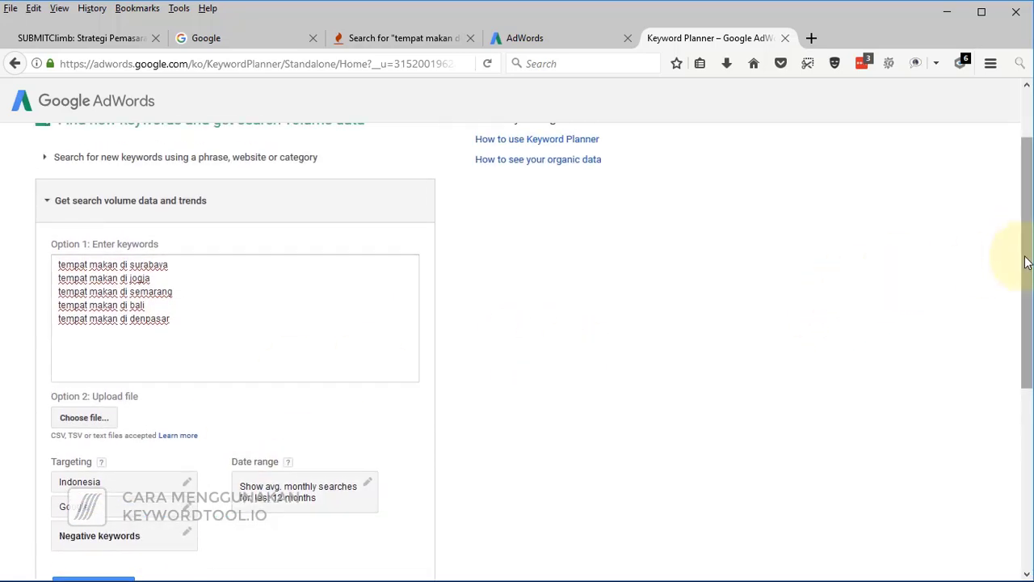
{"action": "left_click_drag", "start_coordinate": [1025, 258], "coordinate": [1026, 285]}
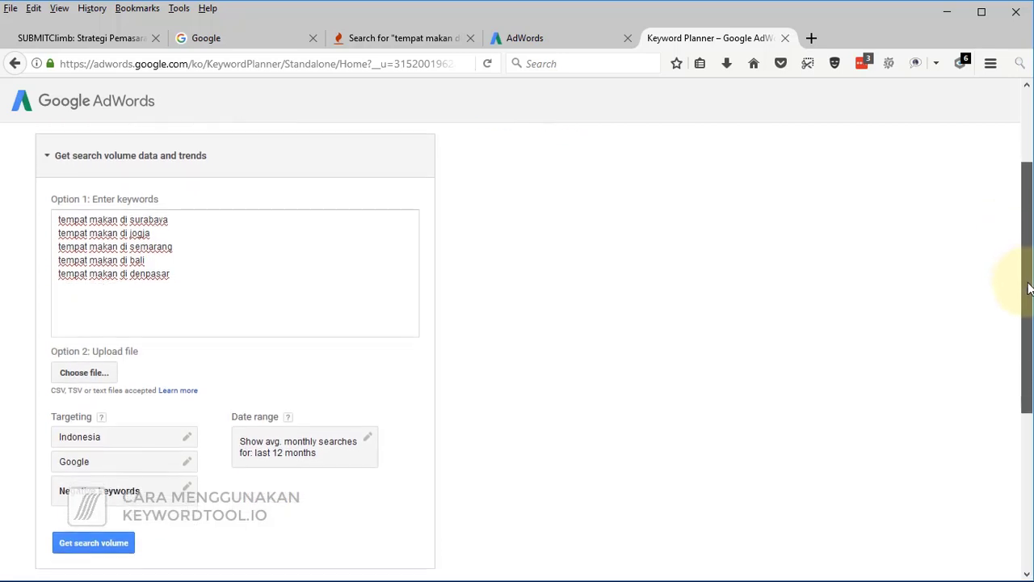
{"action": "left_click", "coordinate": [123, 547]}
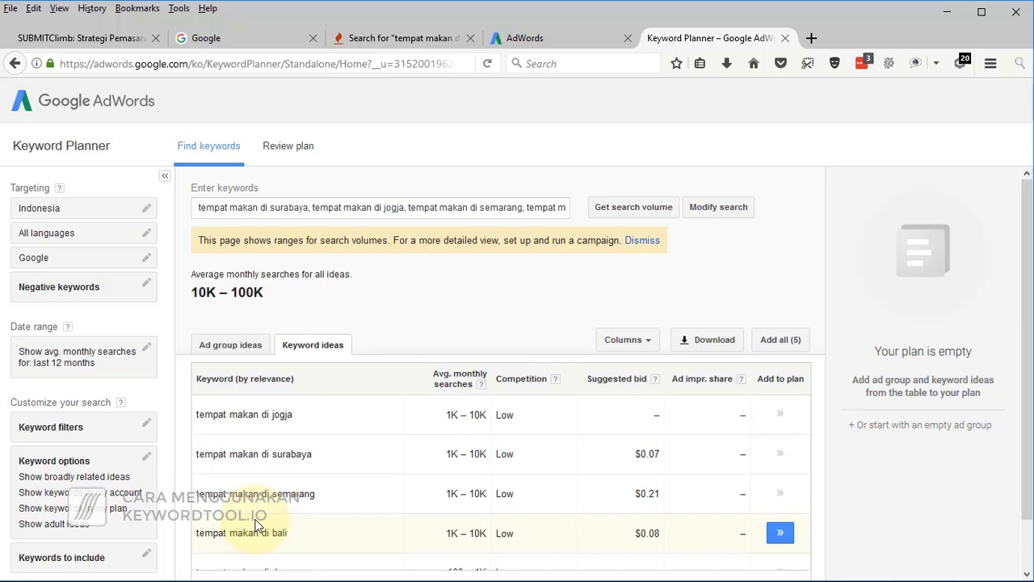
{"action": "scroll", "coordinate": [257, 525], "scroll_direction": "down", "scroll_amount": 2}
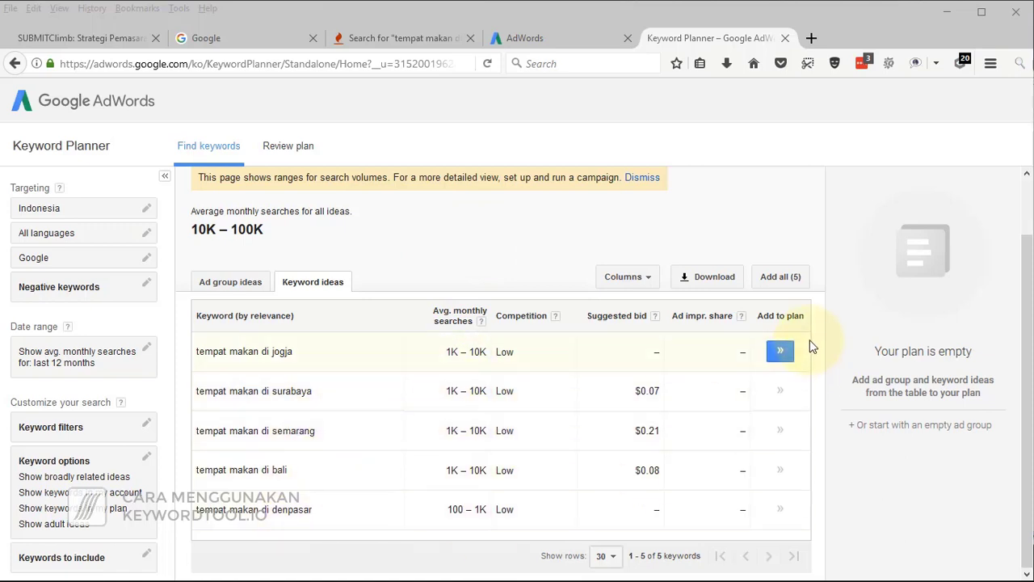
- Download the historical statistics of the five keywords in Excel CSV format and save the file
{"action": "left_click", "coordinate": [696, 279]}
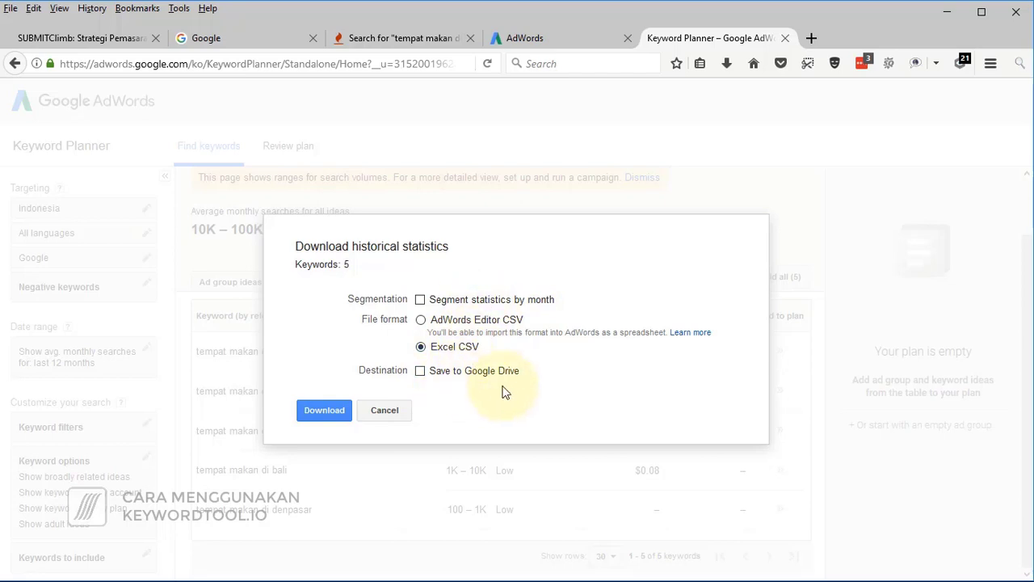
{"action": "left_click", "coordinate": [323, 410]}
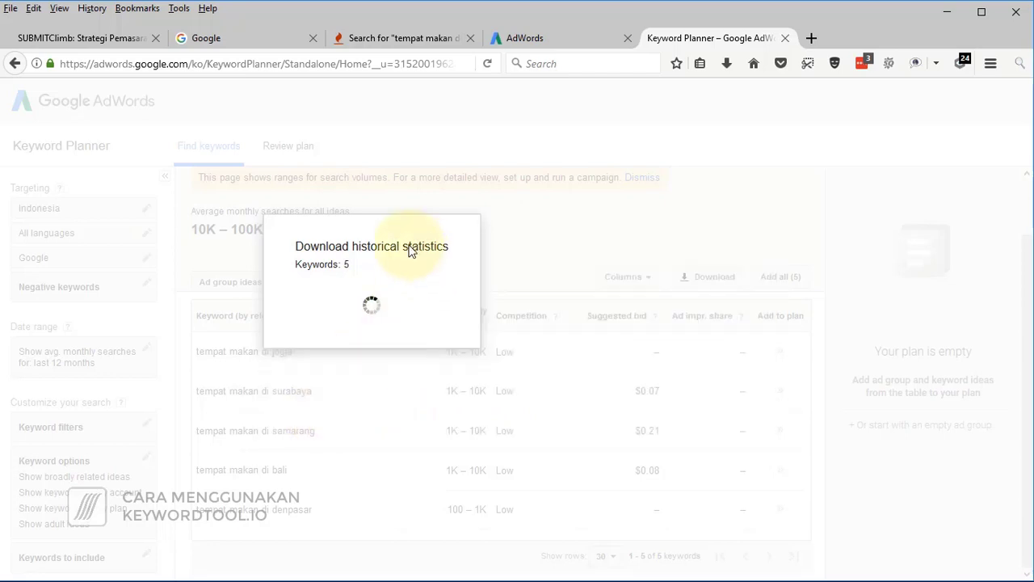
{"action": "left_click", "coordinate": [456, 373]}
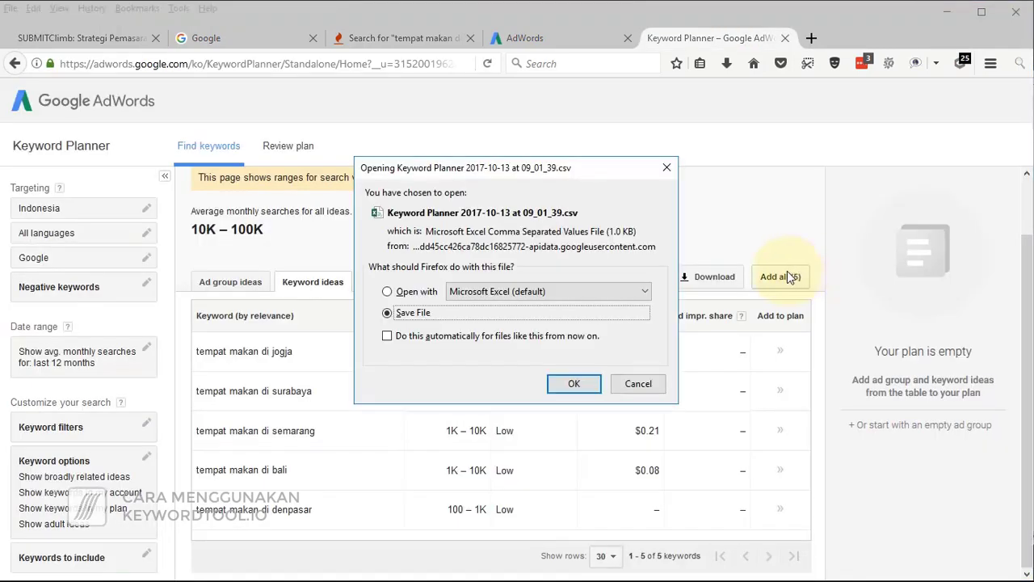
{"action": "left_click", "coordinate": [566, 384]}
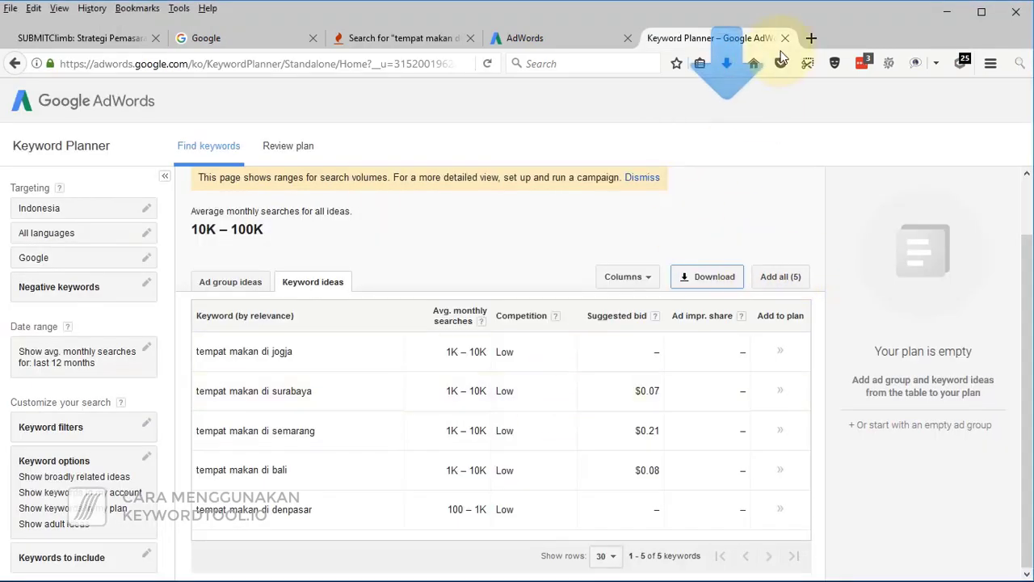
- Show the downloaded file in its folder and open "Keyword Planner 2017-10-13 at 09_01_39" in Excel
{"action": "left_click", "coordinate": [725, 67]}
{"action": "right_click", "coordinate": [684, 113]}
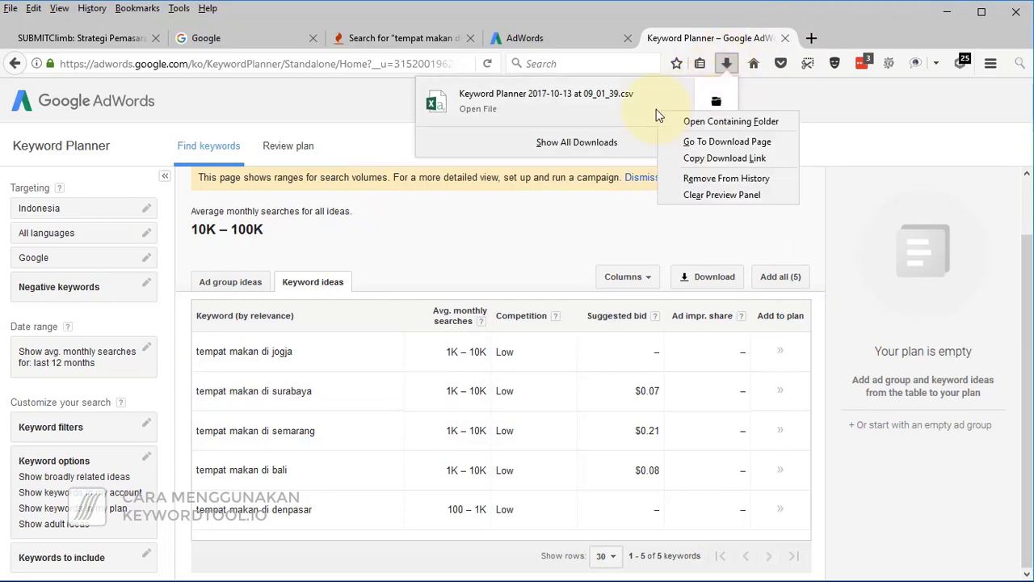
{"action": "left_click", "coordinate": [684, 122]}
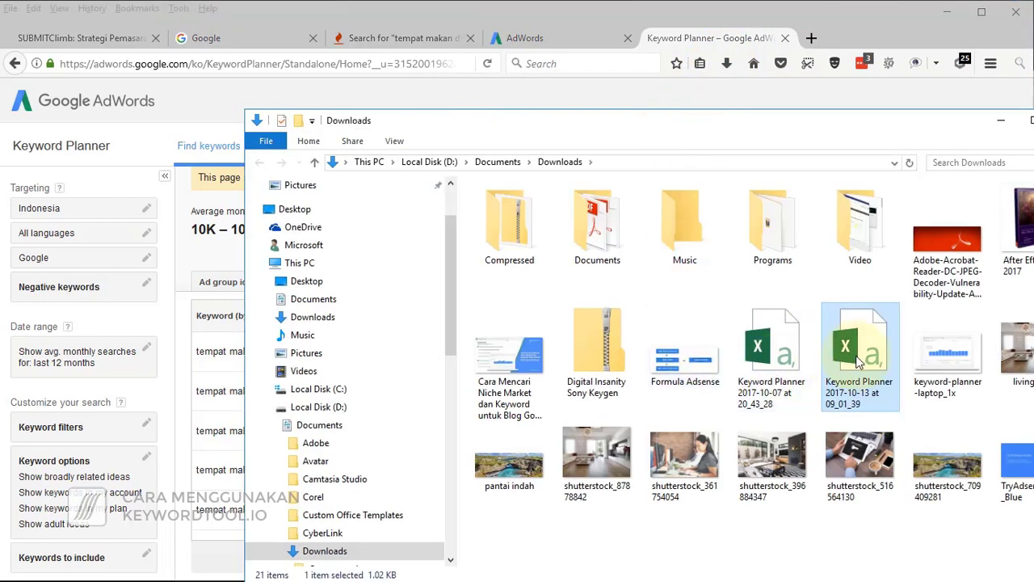
{"action": "double_click", "coordinate": [870, 346]}
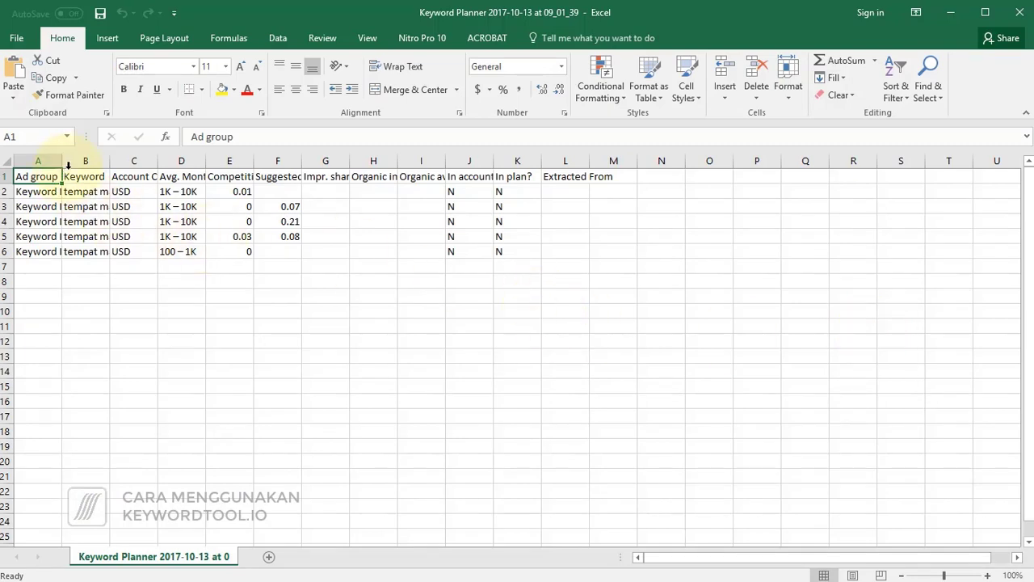
- Delete the Ad group column and fit the Keyword column to its contents
{"action": "left_click", "coordinate": [39, 161]}
{"action": "right_click", "coordinate": [41, 162]}
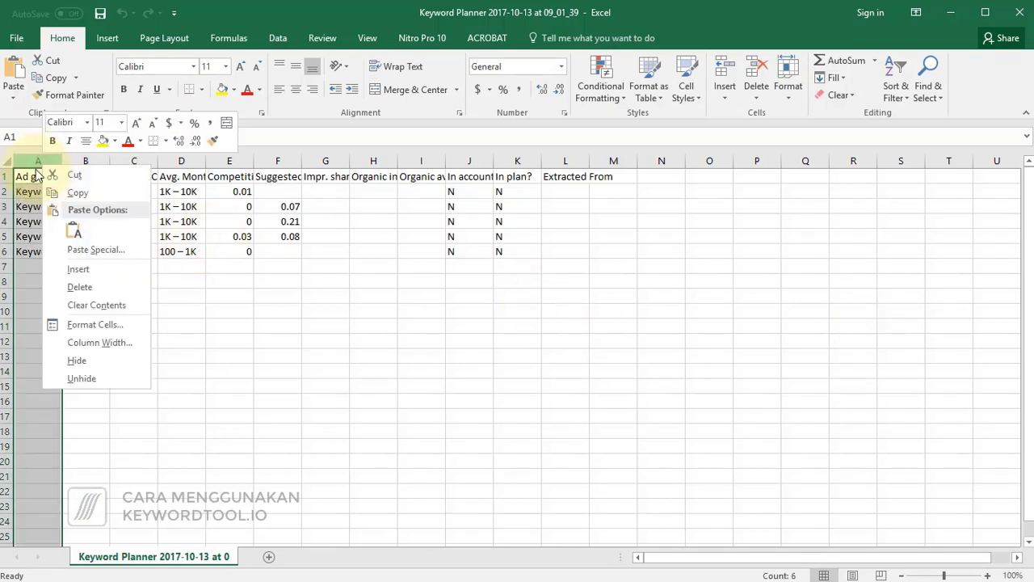
{"action": "left_click", "coordinate": [98, 287]}
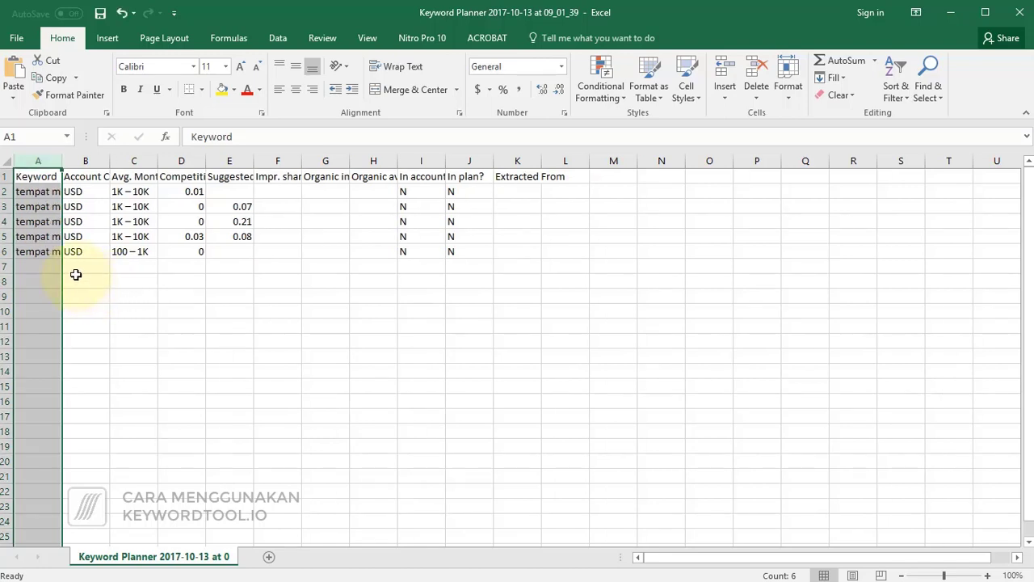
{"action": "double_click", "coordinate": [62, 165]}
- Delete the account currency column and widen the Avg. Monthly Searches and Competition columns to show their full headings
{"action": "left_click", "coordinate": [169, 162]}
{"action": "right_click", "coordinate": [171, 164]}
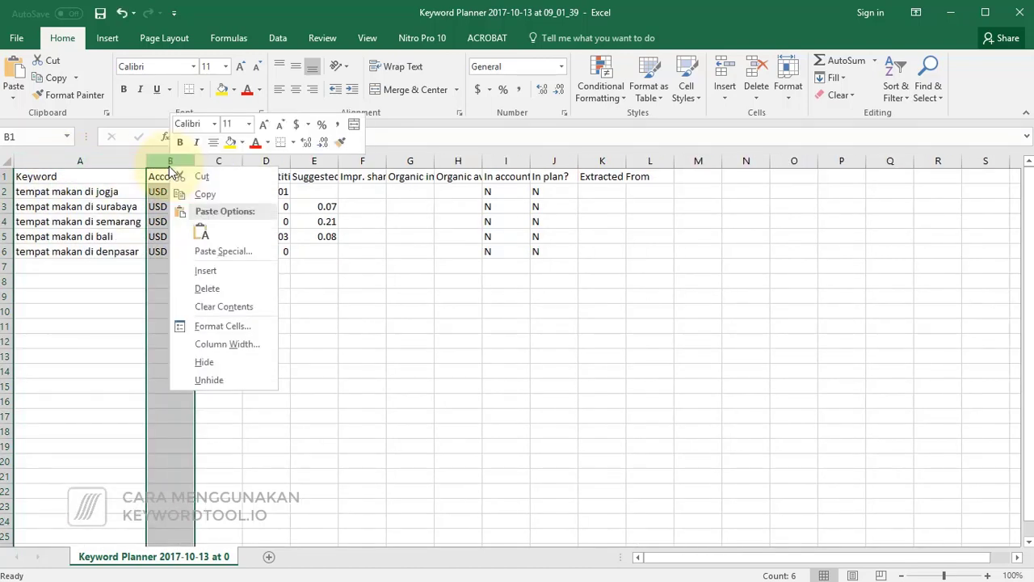
{"action": "left_click", "coordinate": [211, 288]}
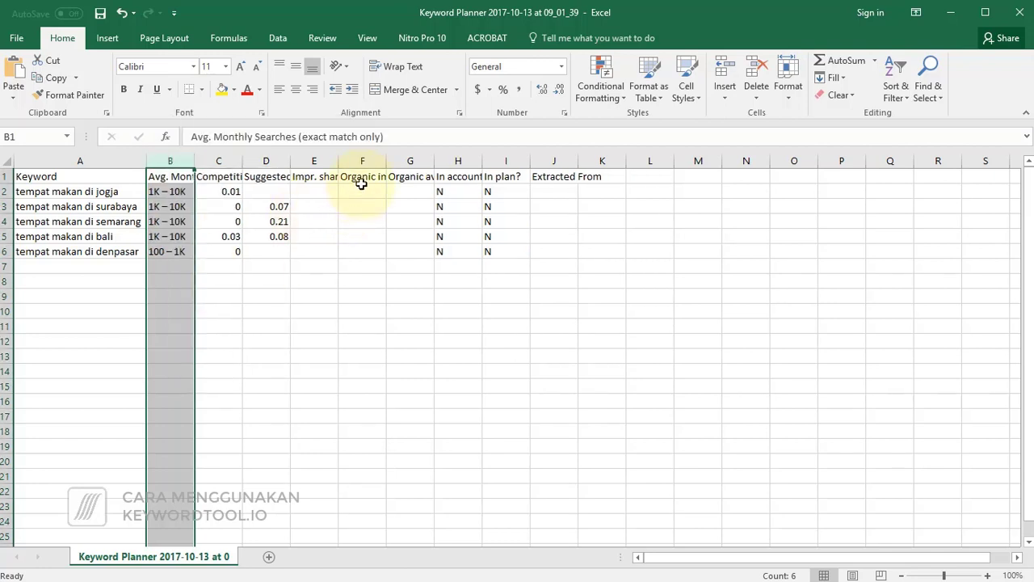
{"action": "left_click_drag", "start_coordinate": [194, 163], "coordinate": [349, 163]}
{"action": "double_click", "coordinate": [396, 161]}
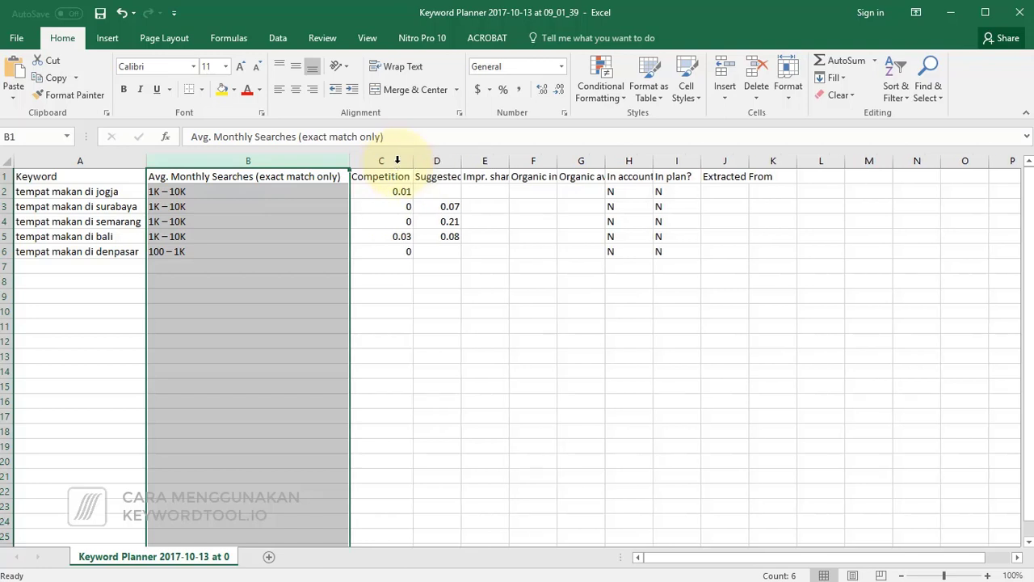
- Delete the columns from Impr. share through Extracted From and narrow the Avg. Monthly Searches column to less than half its width
{"action": "left_click_drag", "start_coordinate": [492, 158], "coordinate": [760, 163]}
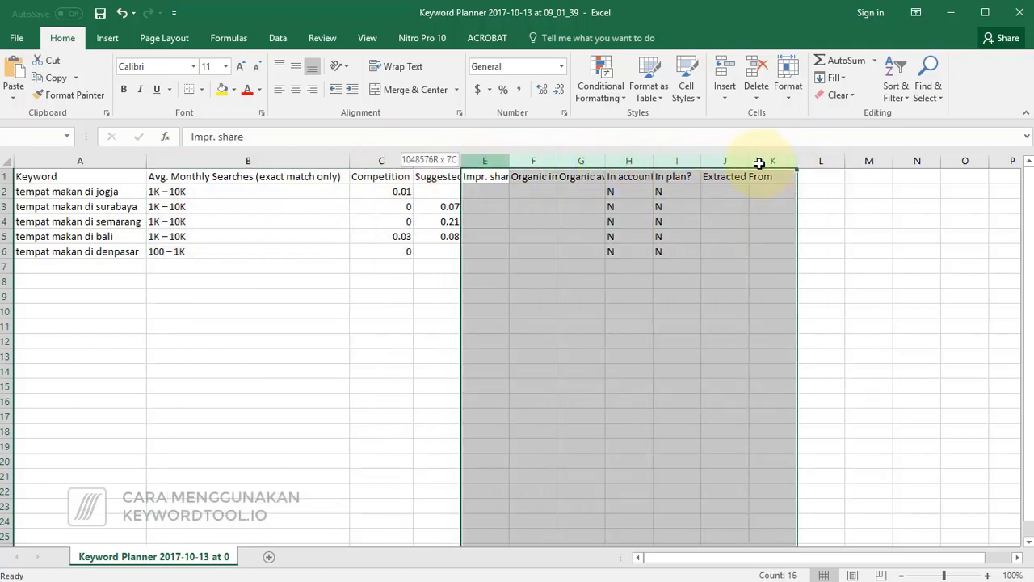
{"action": "right_click", "coordinate": [705, 162]}
{"action": "left_click", "coordinate": [759, 281]}
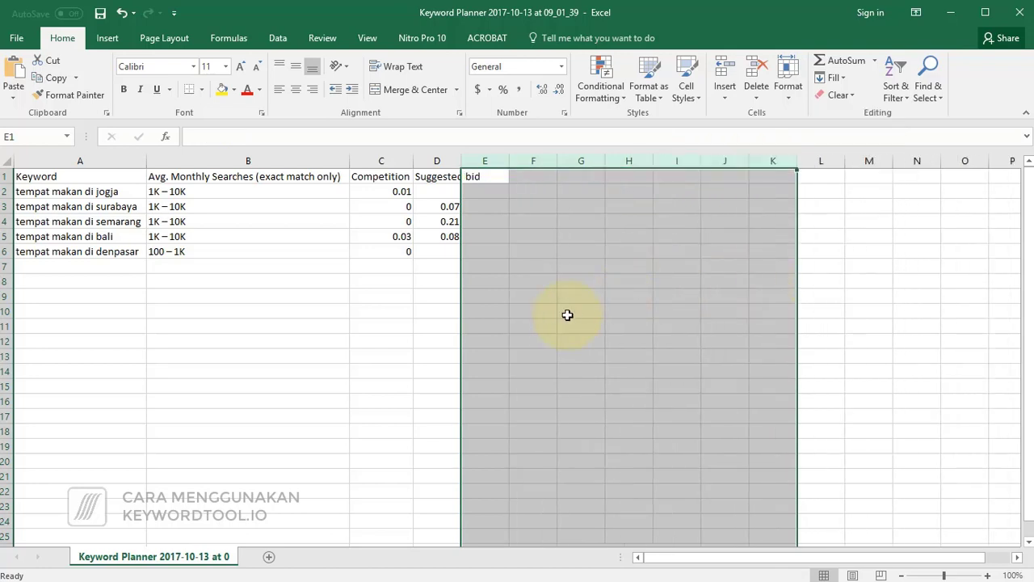
{"action": "left_click", "coordinate": [429, 326]}
{"action": "left_click_drag", "start_coordinate": [347, 160], "coordinate": [232, 161]}
{"action": "left_click", "coordinate": [203, 358]}
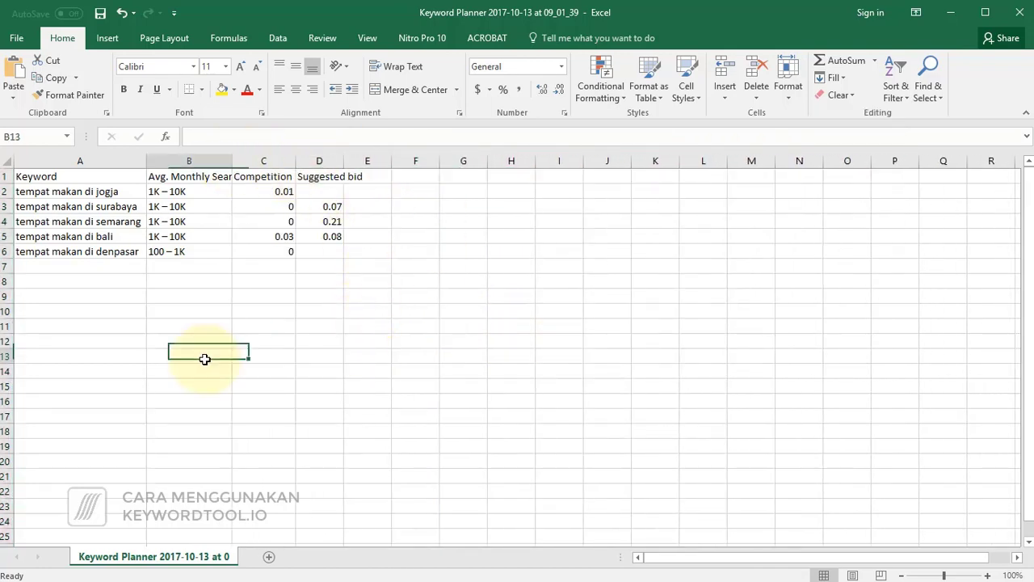
- Fill the header cells A1:E1 with a medium grey background color
{"action": "left_click_drag", "start_coordinate": [23, 175], "coordinate": [350, 175]}
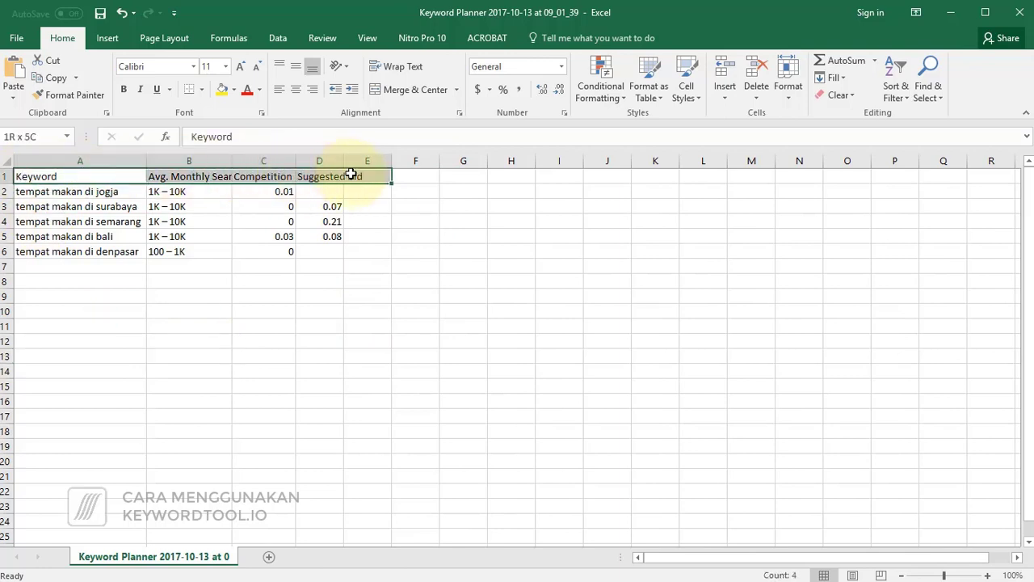
{"action": "left_click", "coordinate": [234, 89]}
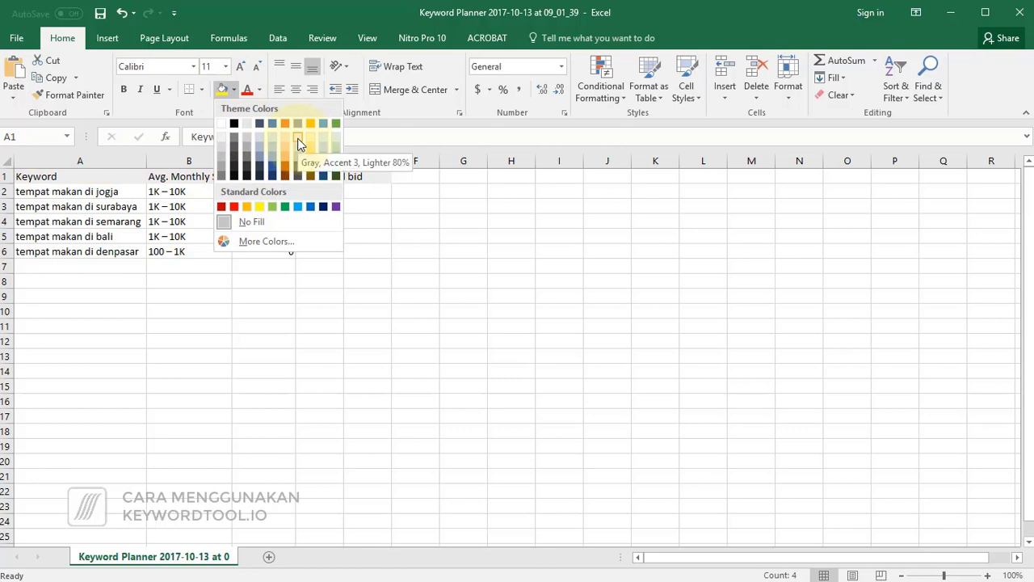
{"action": "left_click", "coordinate": [223, 166]}
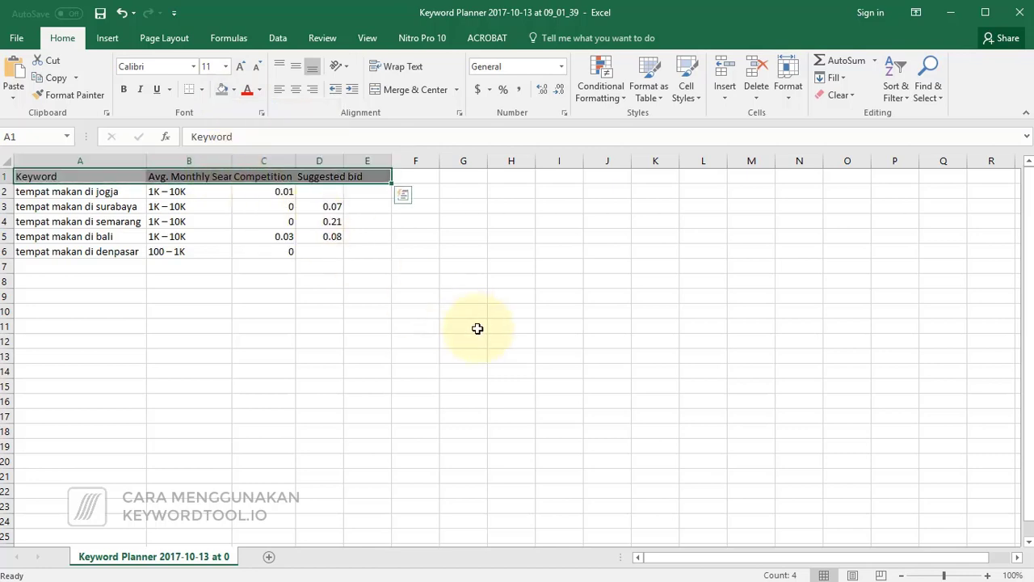
{"action": "left_click", "coordinate": [478, 329]}
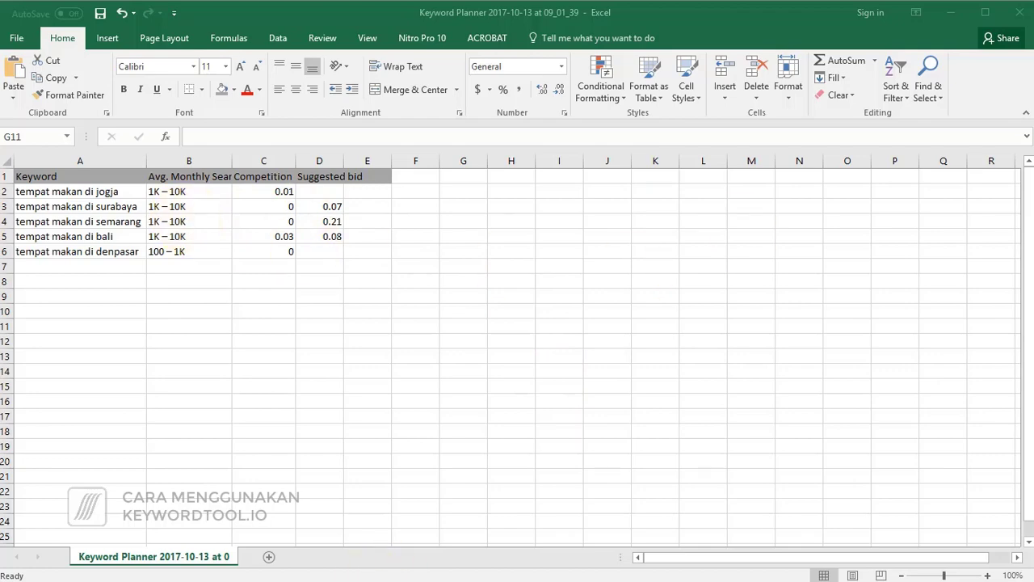
- Review the "tempat makan di" keyword suggestions on Keyword Tool in the browser and return to the Excel keyword sheet
{"action": "key", "text": "alt+Tab"}
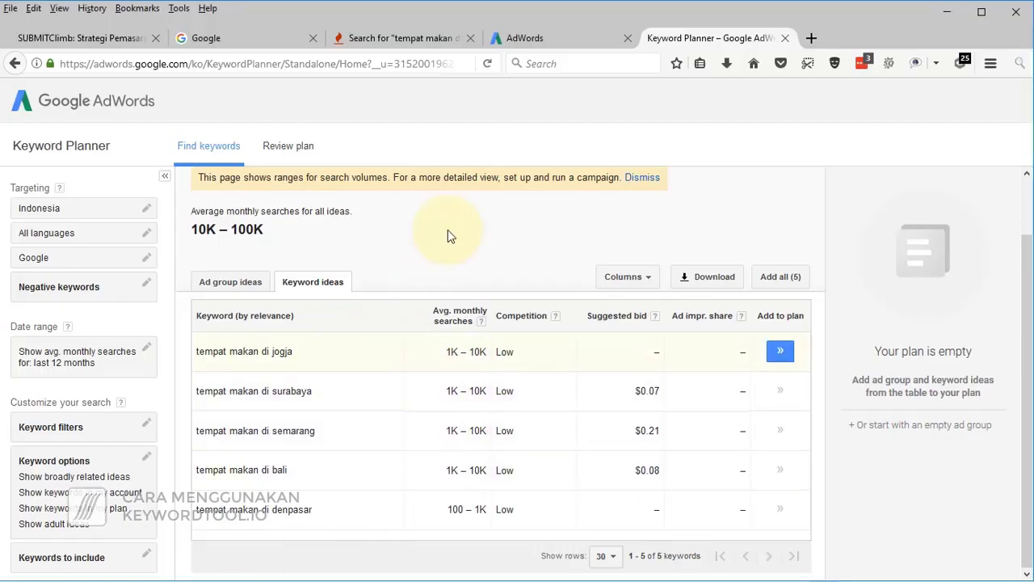
{"action": "left_click", "coordinate": [408, 38]}
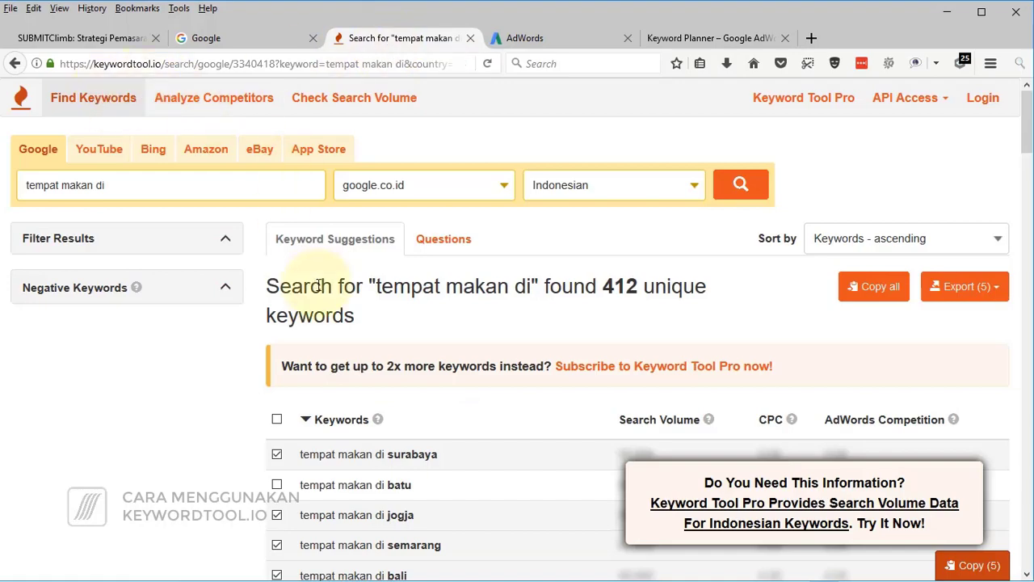
{"action": "key", "text": "alt+Tab"}
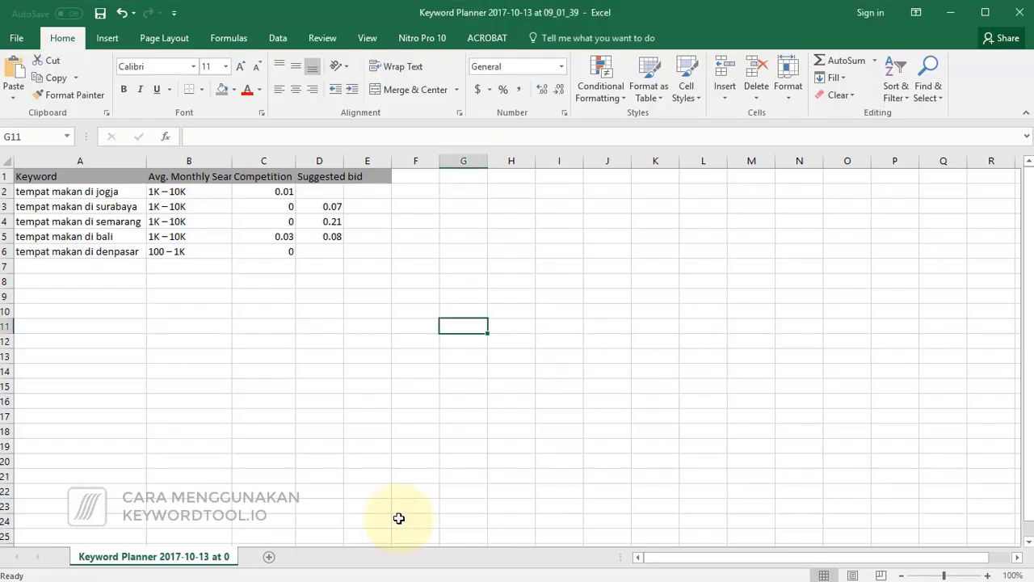
{"action": "left_click", "coordinate": [227, 341]}
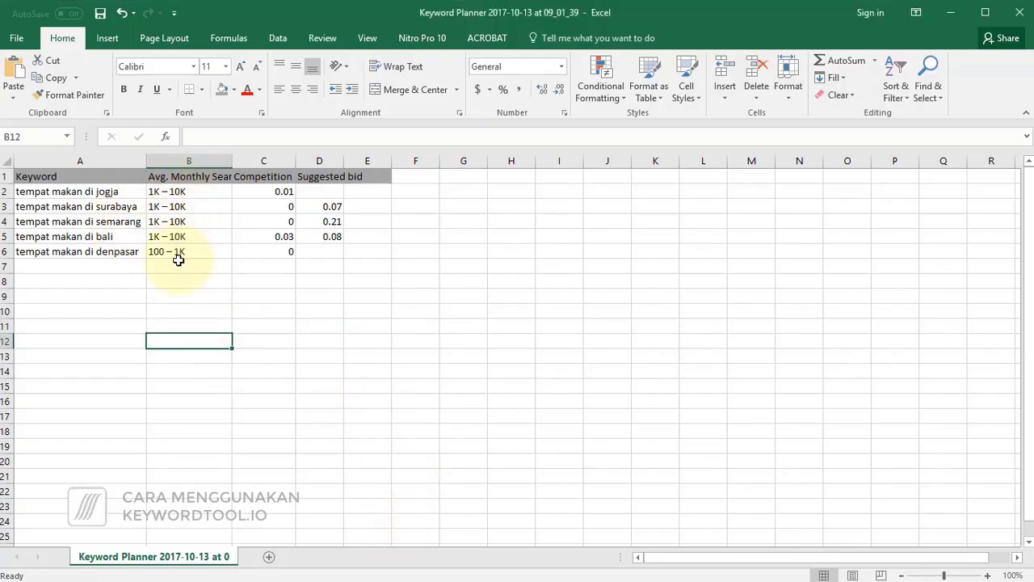